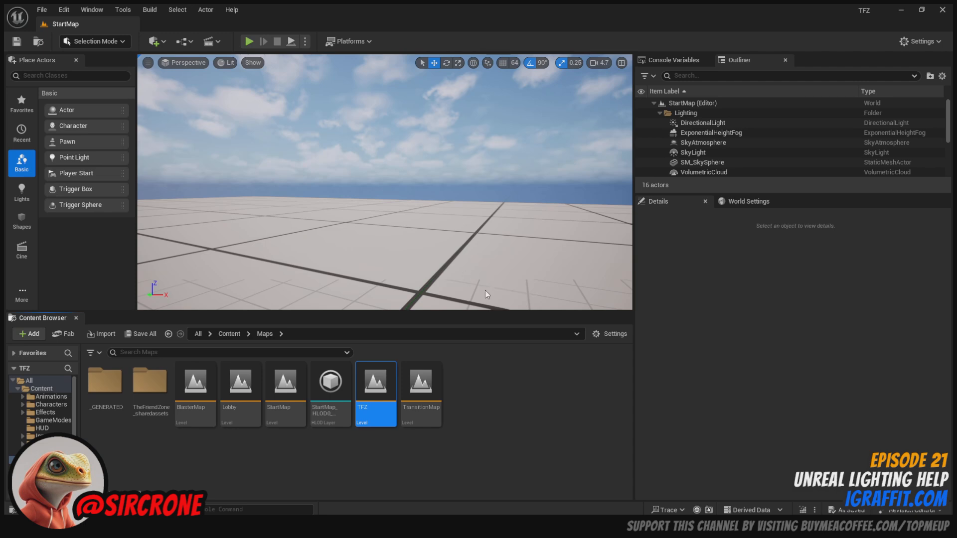
Open the TFZ level from the Maps folder and go inside the white building to its interior doorway.
double_click(375, 386)
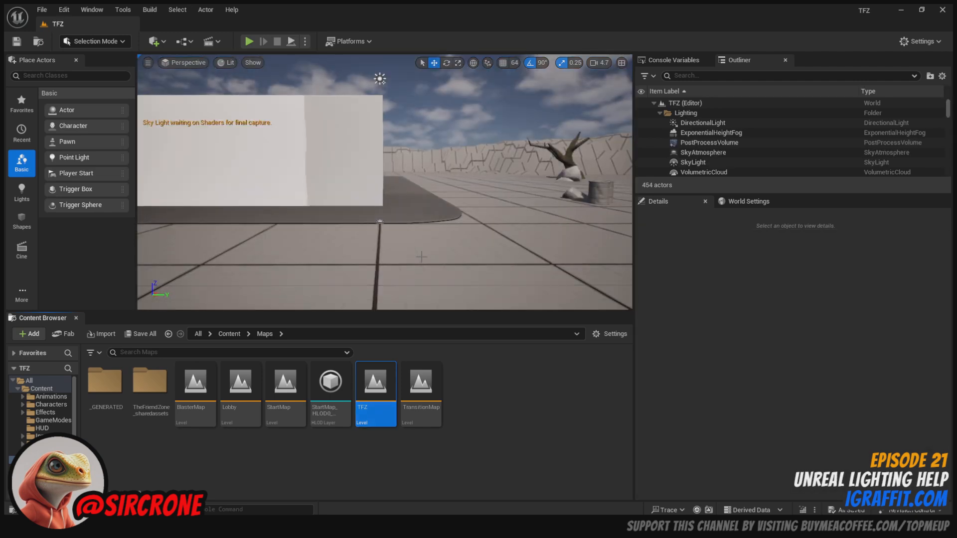
left_click_drag(446, 204, 391, 214)
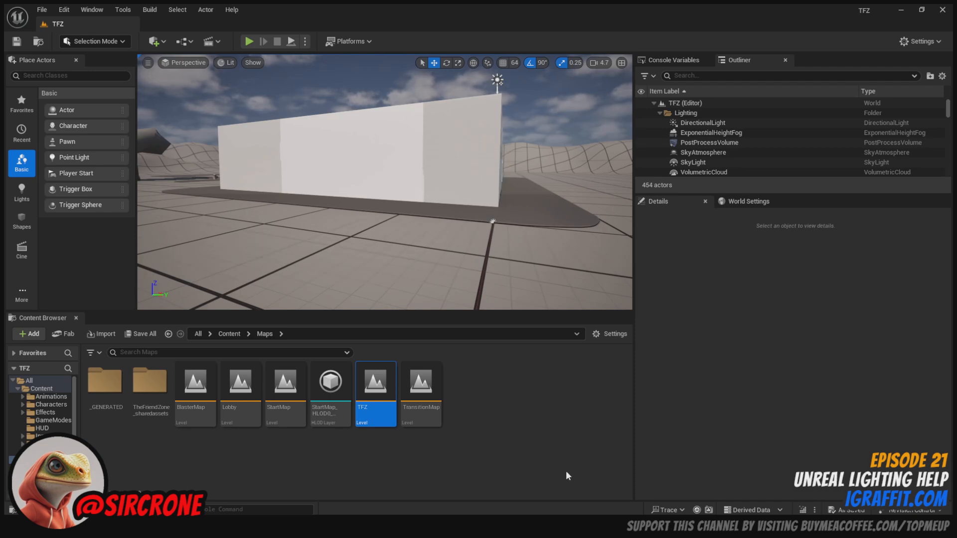
left_click_drag(425, 212, 349, 214)
left_click_drag(406, 211, 349, 185)
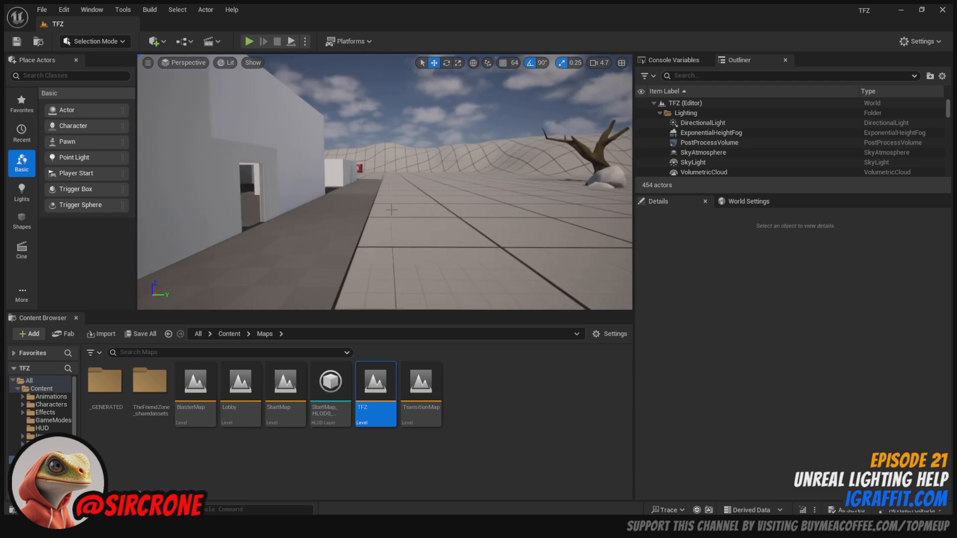
left_click_drag(406, 205, 284, 257)
left_click_drag(385, 212, 367, 201)
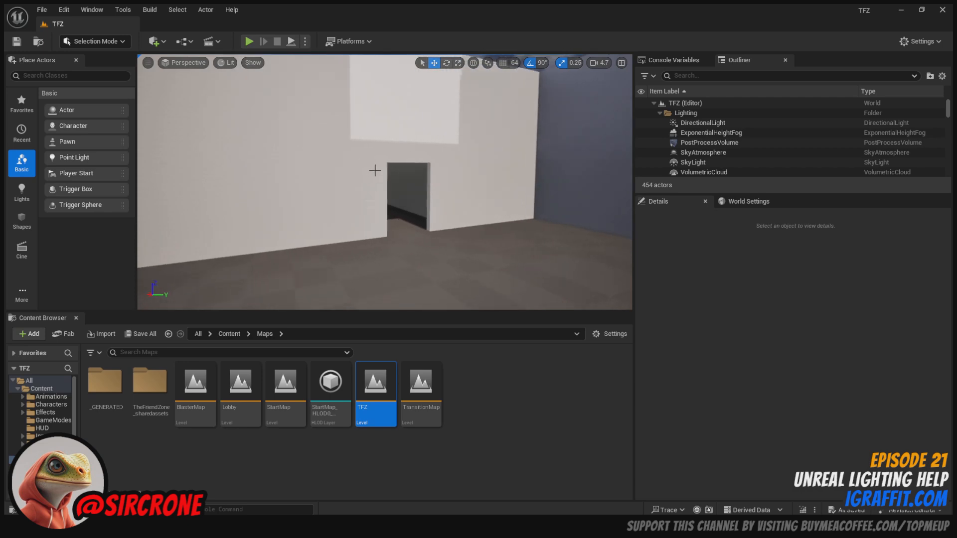
left_click_drag(455, 196, 426, 189)
Check which material the static mesh of the wall piece above the interior doorway uses, and return to the level.
left_click(396, 91)
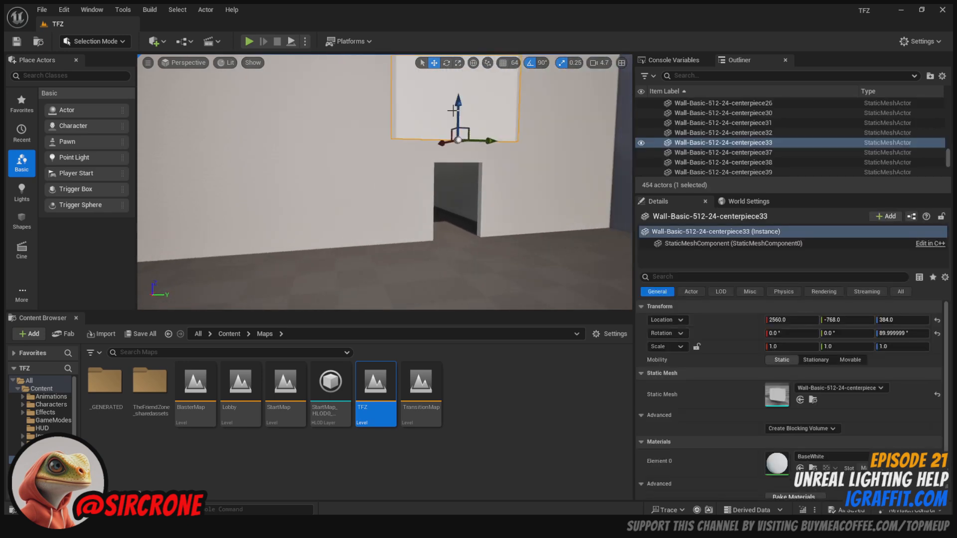
double_click(778, 394)
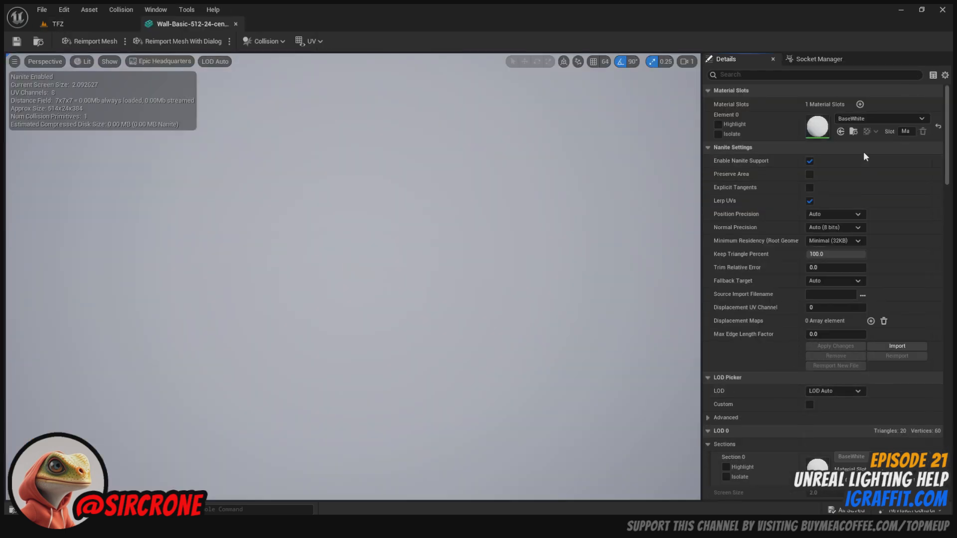
left_click(78, 24)
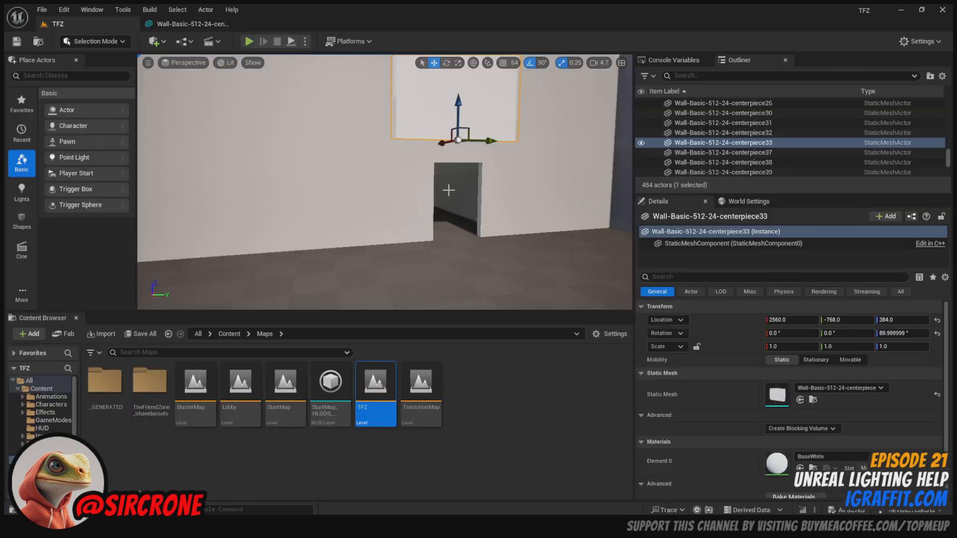
Assign the BaseWhite material to the extended wall mesh beside the doorway, save the mesh and return to the level.
left_click(561, 192)
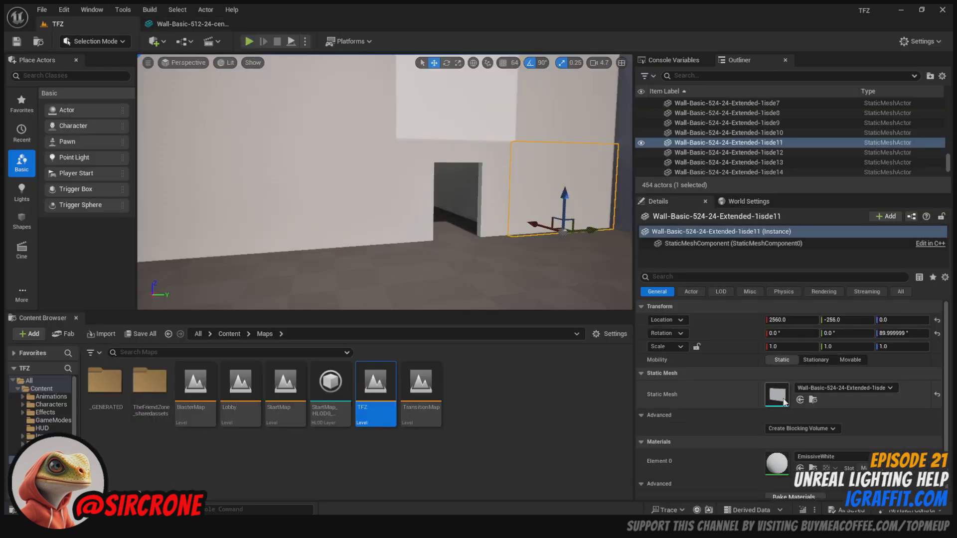
double_click(783, 401)
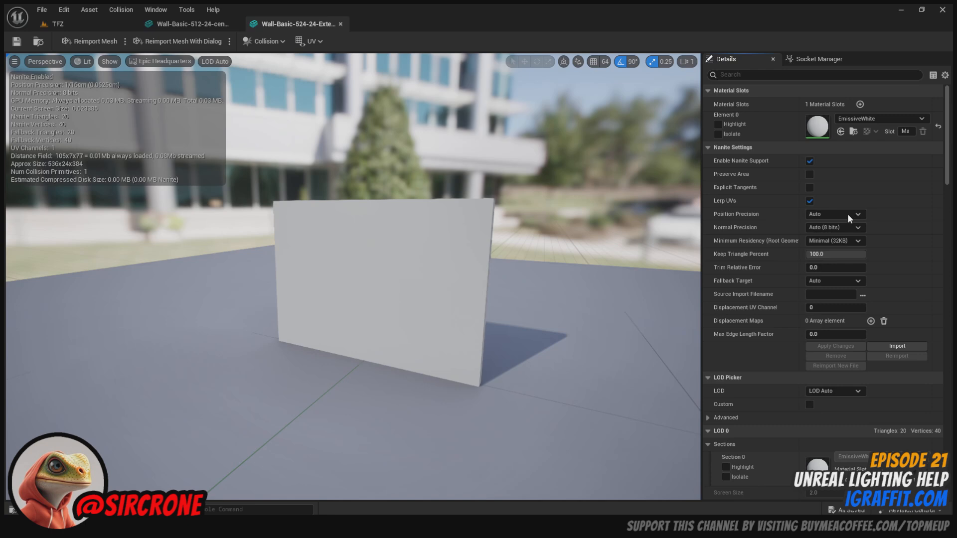
key("ctrl+z")
left_click(18, 43)
left_click(58, 24)
Assign the BaseWhite material to the door wall piece's static mesh, save it and return to the level.
right_click_drag(359, 166, 399, 166)
left_click(423, 215)
left_click(321, 159)
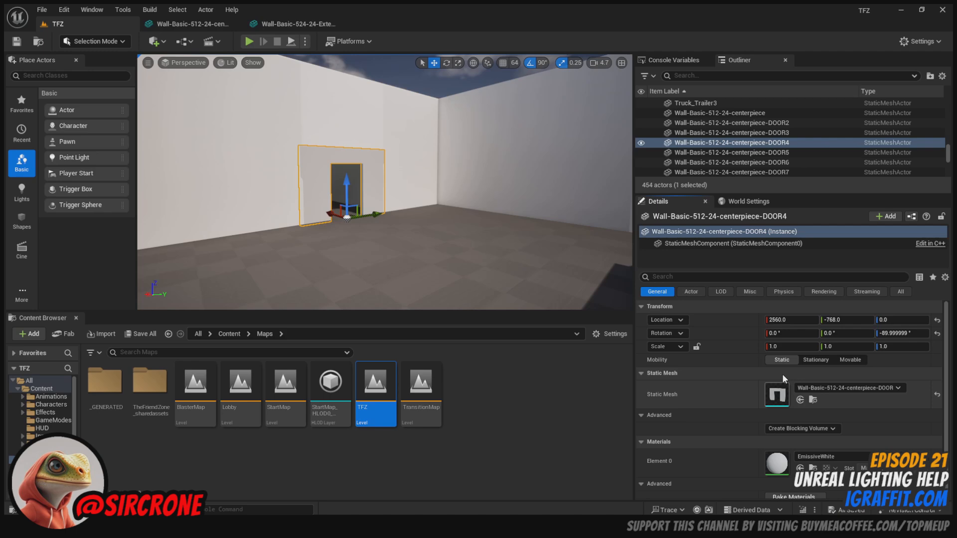
double_click(777, 394)
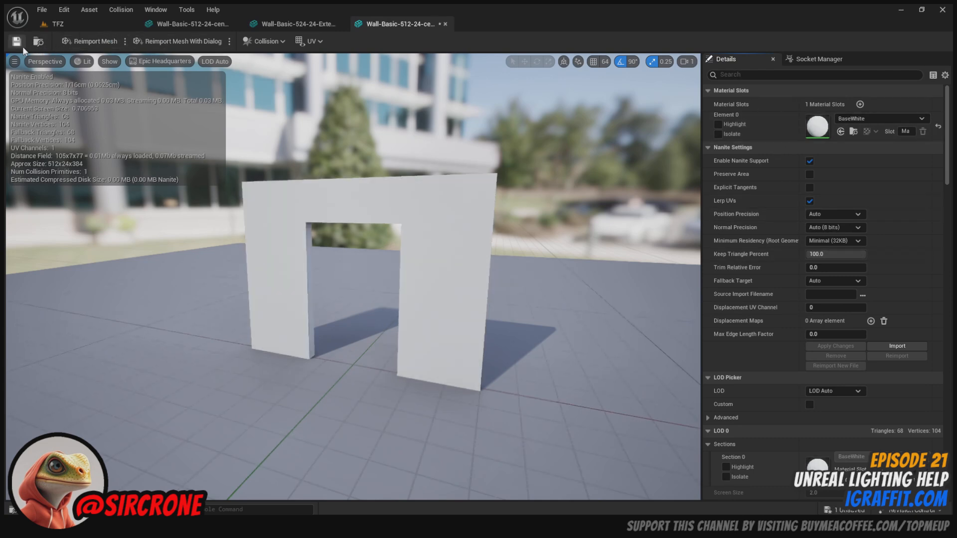
left_click(17, 44)
left_click(113, 24)
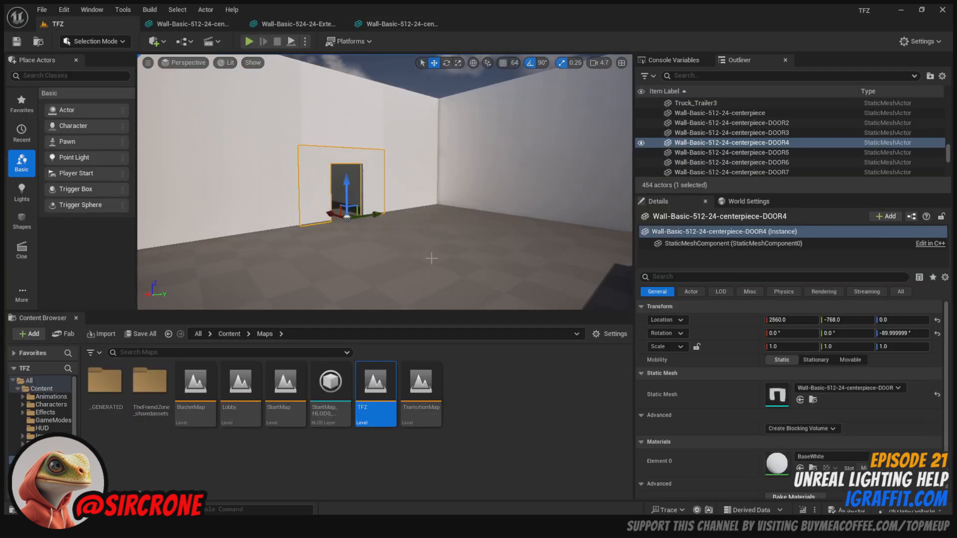
Recheck the material on the static mesh of the upper wall piece above the doorway.
scroll(432, 258, "up", 3)
left_click(321, 113)
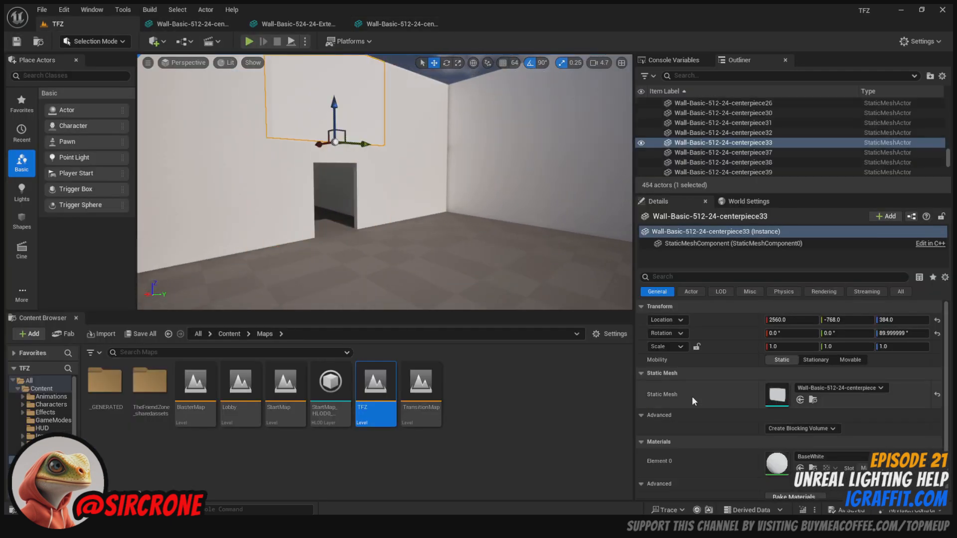
double_click(777, 395)
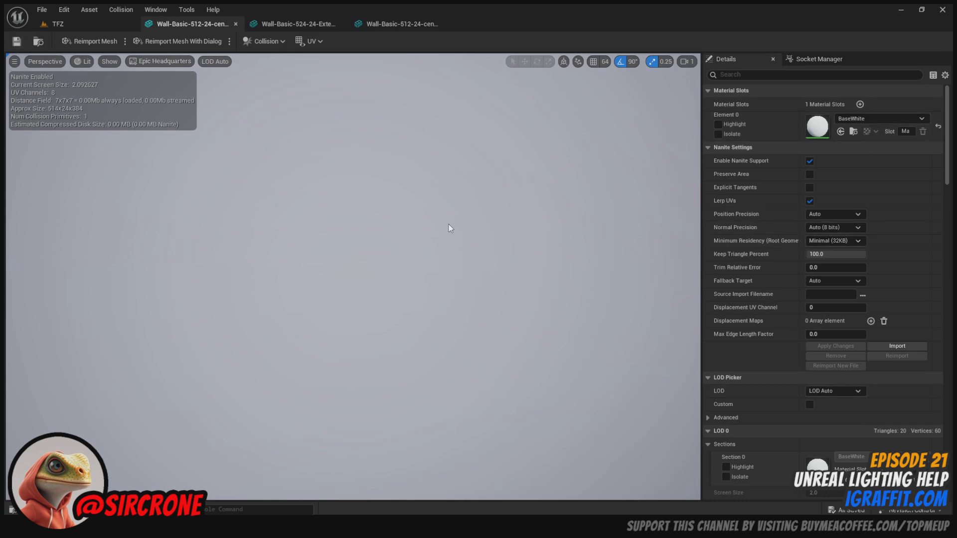
left_click(119, 20)
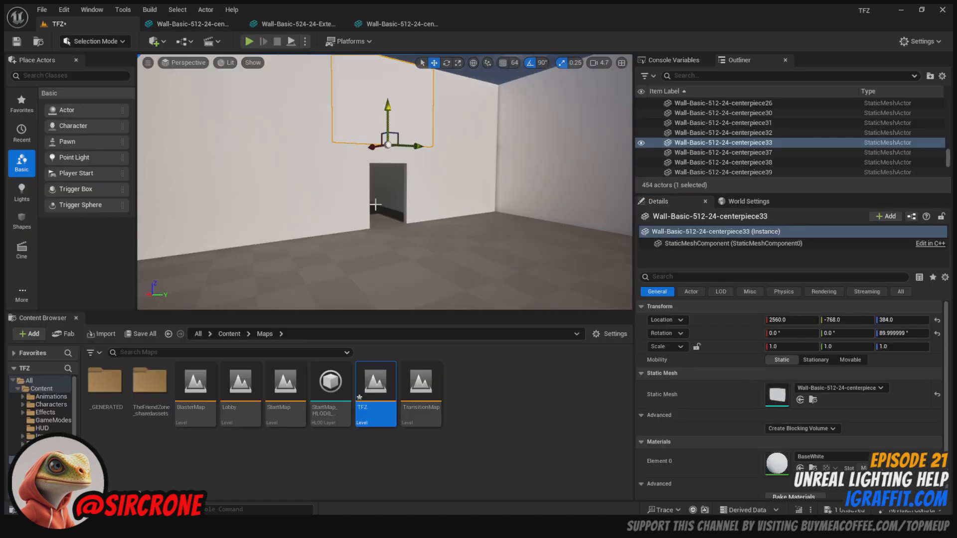
Examine the shading of the door wall piece and the surrounding walls from several angles in the room.
right_click_drag(401, 279, 403, 221)
left_click(417, 264)
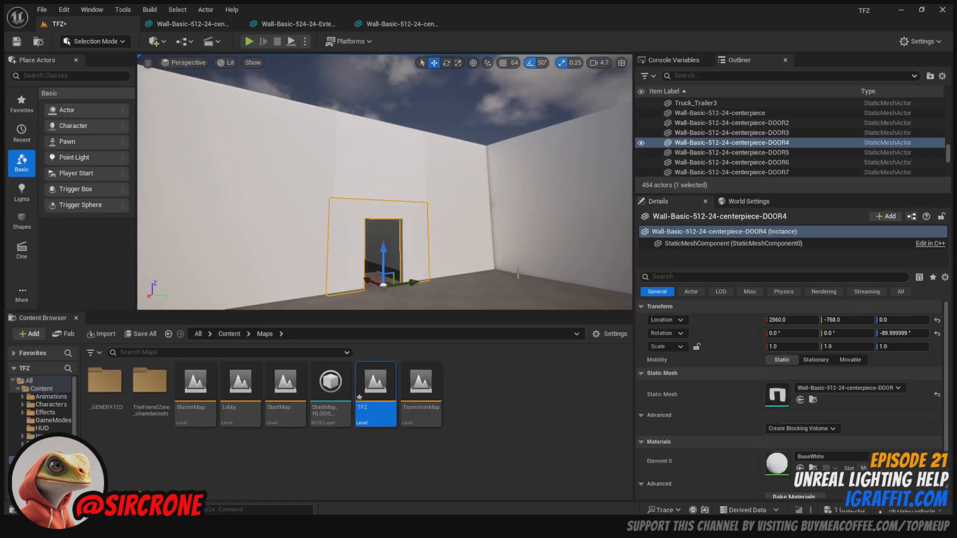
left_click_drag(474, 265, 495, 209)
right_click_drag(475, 266, 476, 309)
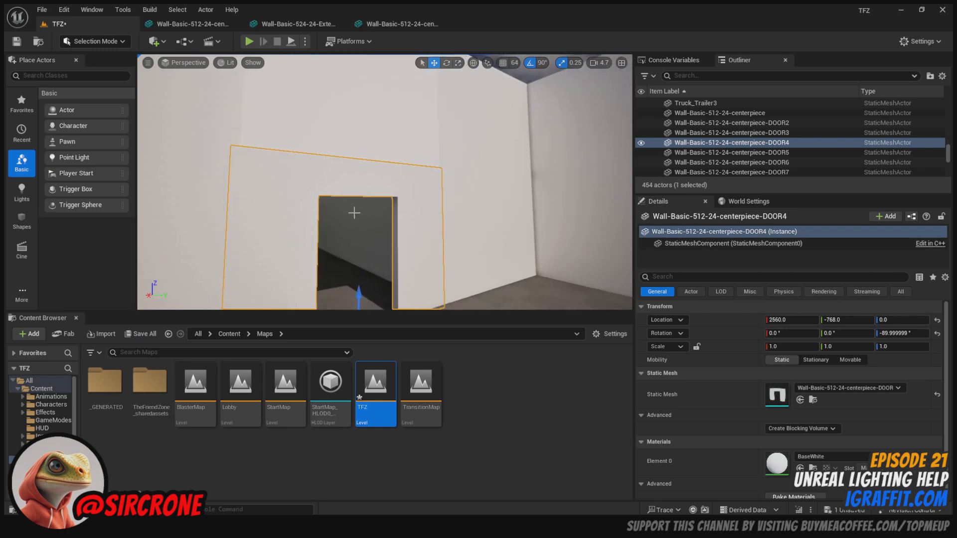
scroll(353, 213, "down", 3)
left_click_drag(386, 209, 279, 219)
mouse_move(387, 209)
right_mouse_down()
mouse_move(374, 222)
mouse_move(381, 209)
right_mouse_up()
left_click_drag(380, 208, 409, 184)
Try to reposition the upper wall piece above the shelf room's doorway, turning grid snapping on.
left_click(424, 140)
mouse_move(431, 139)
left_mouse_down()
mouse_move(432, 159)
mouse_move(432, 135)
left_mouse_up()
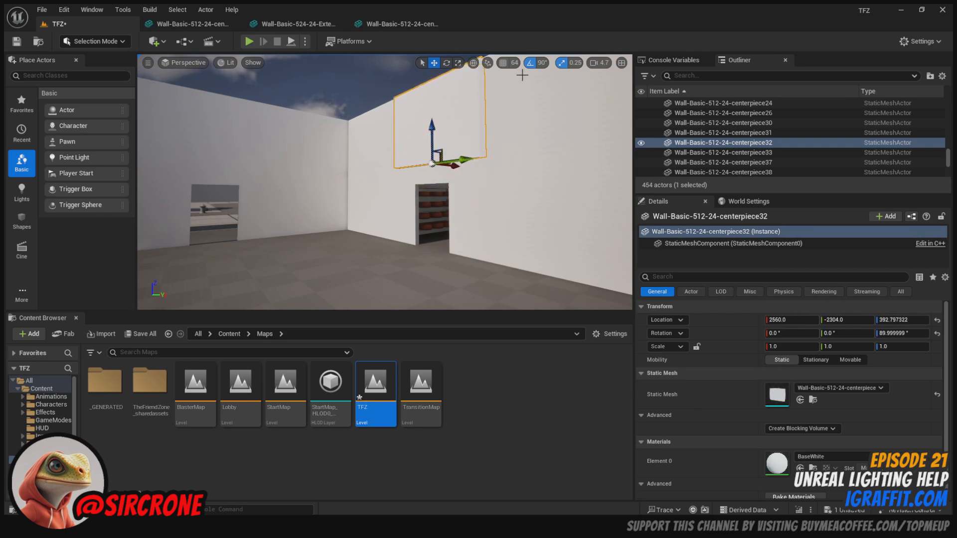
left_click(505, 63)
key("End")
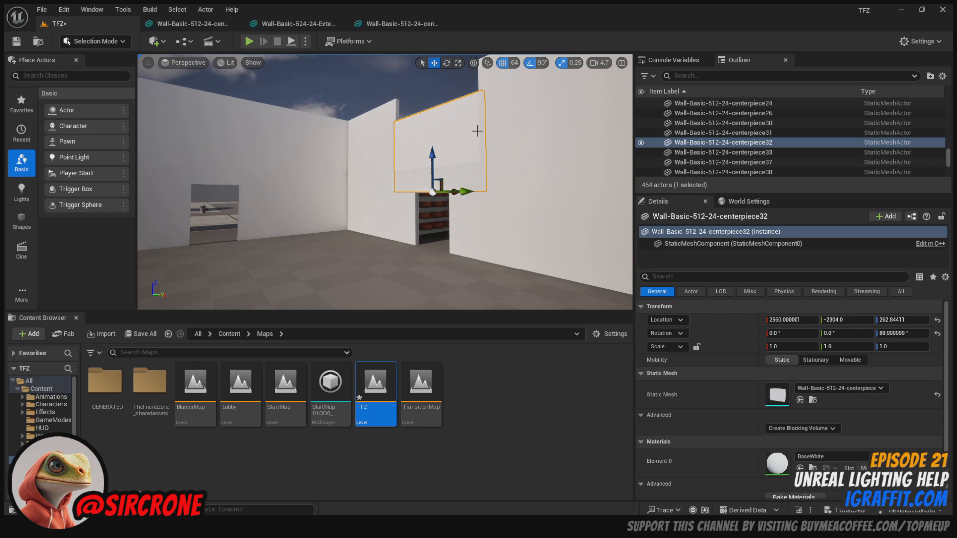
Frame the floor tile in front of the shelf doorway and look into the vat room.
left_click(416, 260)
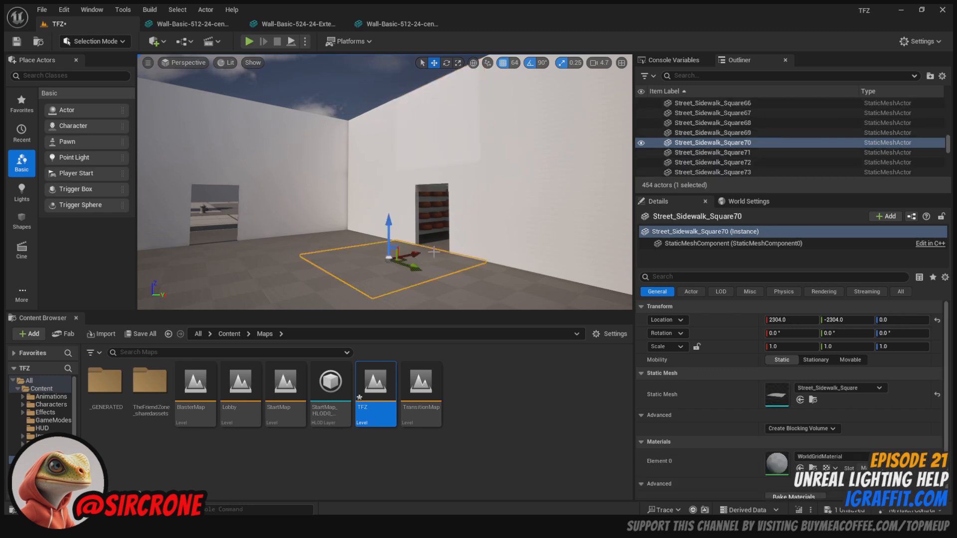
key("f")
right_click_drag(417, 260, 440, 250)
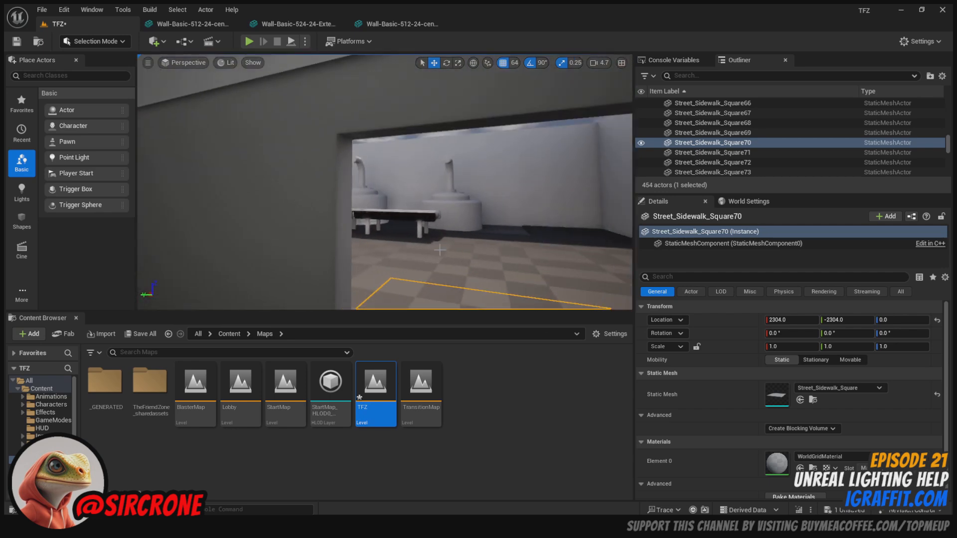
Turn grid snapping off and nudge the cheese vat's height relative to the floor, undoing the last move.
left_click(447, 212)
key("f")
right_click_drag(447, 212, 488, 257)
left_click_drag(395, 236, 396, 227)
left_click(503, 63)
left_click_drag(397, 233, 399, 225)
right_click_drag(399, 225, 460, 231)
left_click_drag(328, 225, 324, 220)
key("ctrl+z")
right_click_drag(427, 255, 456, 294)
Duplicate the floor tile Street_Sidewalk_Square87 beside the nearest vat, placing the copy at X 768 with grid snapping on.
left_click(433, 260)
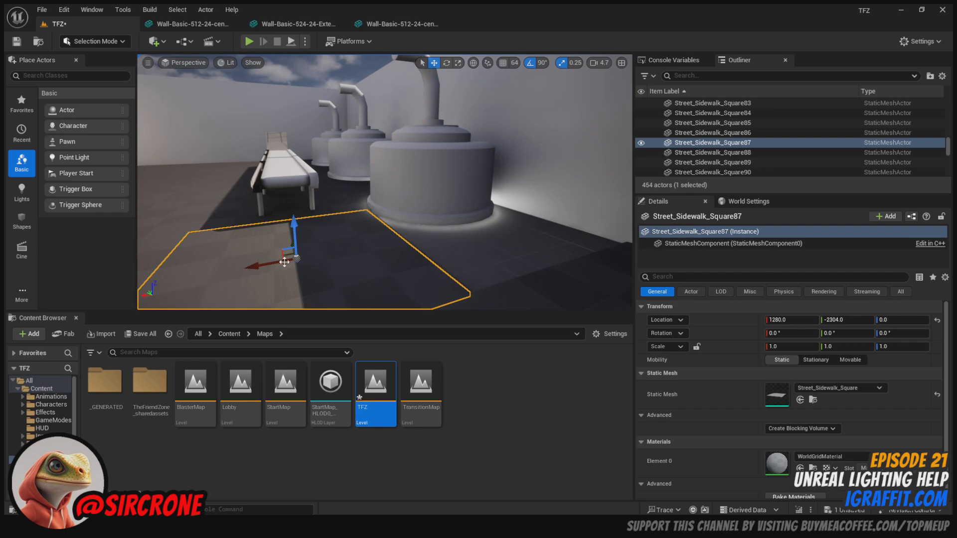
left_click_drag(270, 269, 453, 250, "alt")
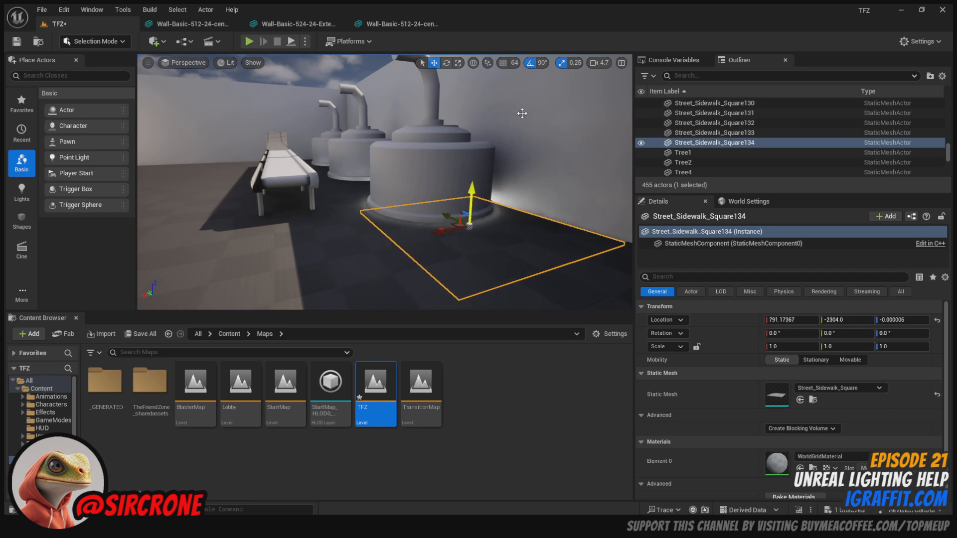
key("ctrl+z")
left_click(503, 63)
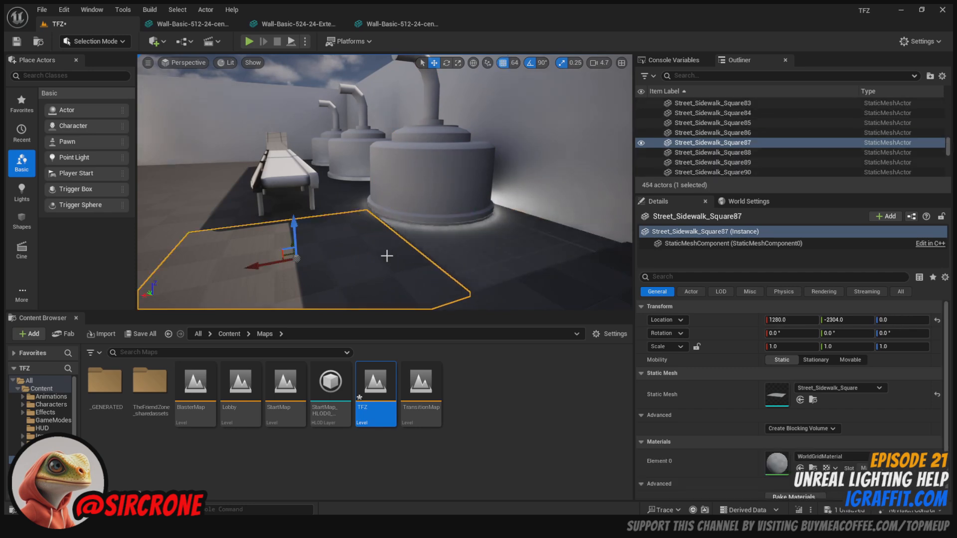
left_click_drag(262, 267, 452, 255, "alt")
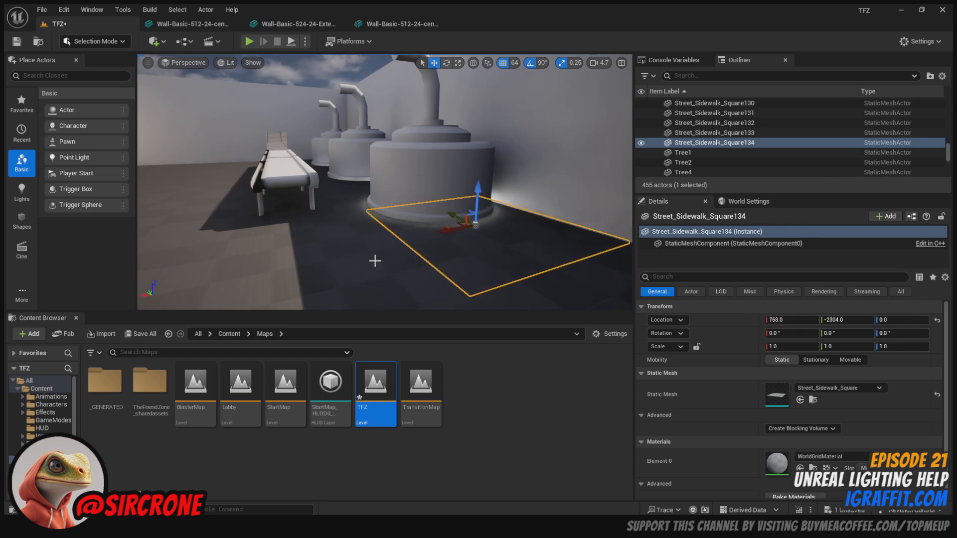
Inspect the light leak around the base of Cheez_Vat3 from above and below the floor.
left_click(389, 248)
left_click(373, 218)
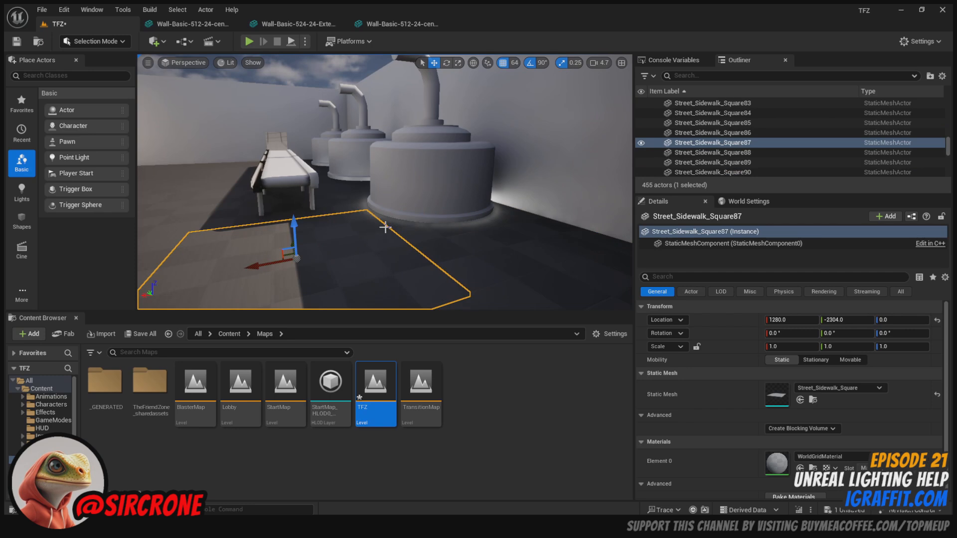
left_click_drag(382, 230, 409, 214)
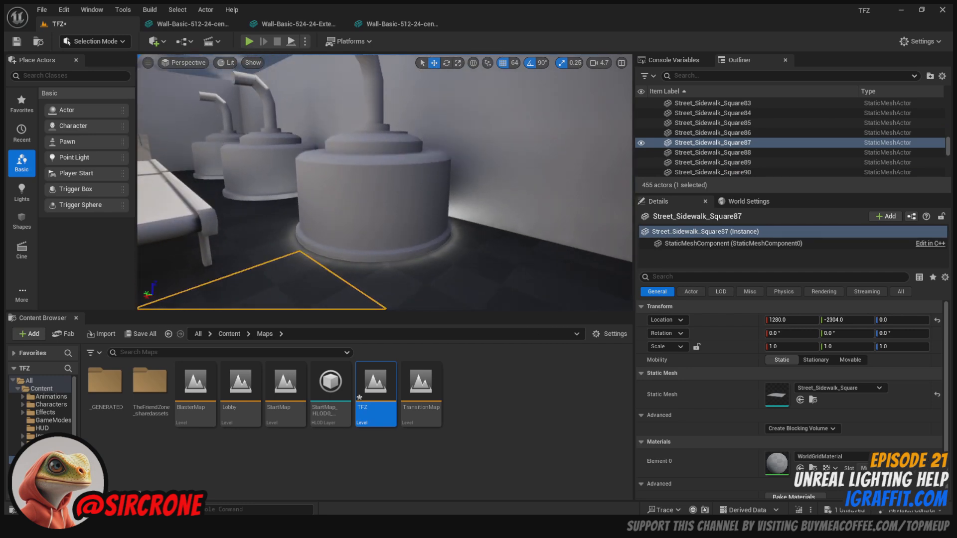
left_click(407, 224)
middle_click_drag(401, 214, 404, 304)
mouse_move(401, 214)
right_mouse_down()
mouse_move(400, 183)
mouse_move(384, 176)
mouse_move(415, 185)
mouse_move(415, 170)
mouse_move(416, 212)
right_mouse_up()
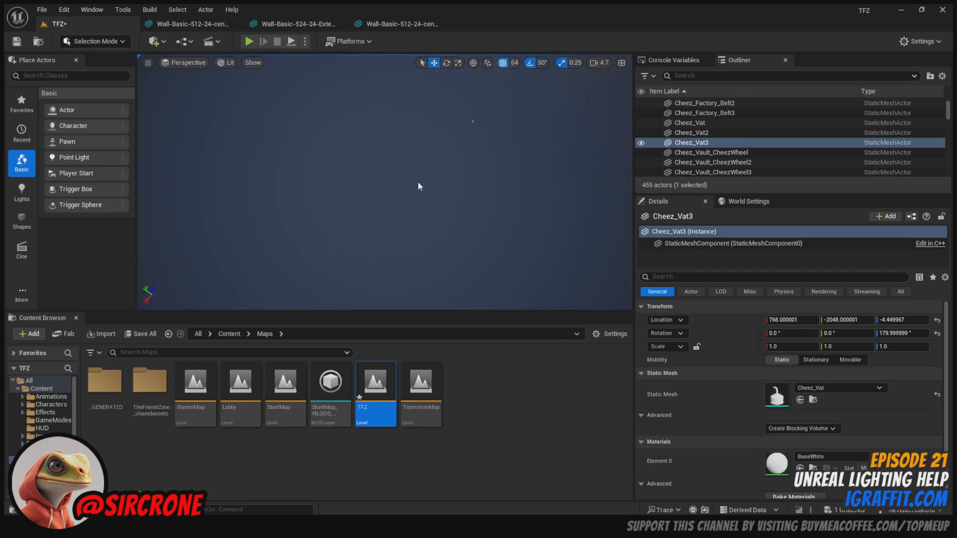
left_click(472, 122)
right_click_drag(498, 185, 486, 114)
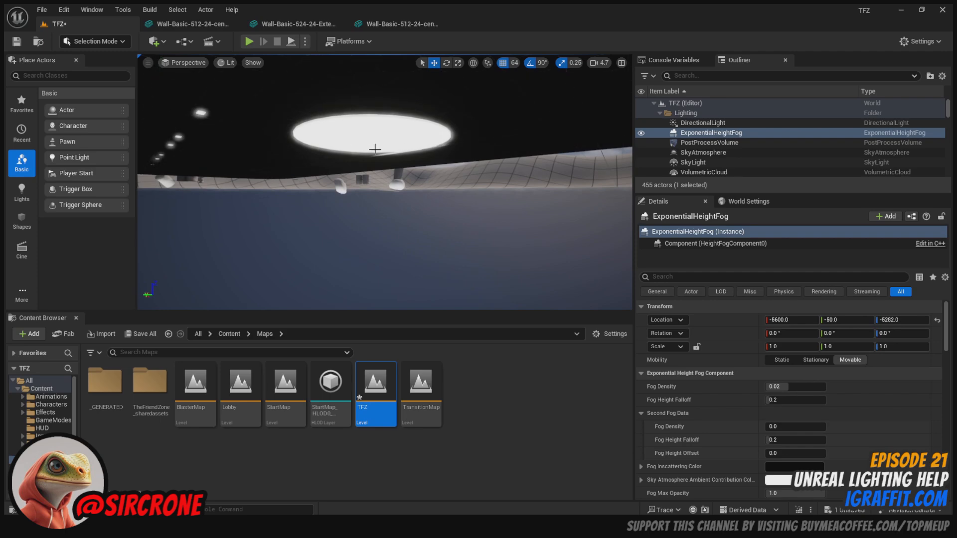
mouse_move(360, 198)
right_mouse_down()
mouse_move(314, 195)
mouse_move(379, 204)
mouse_move(404, 179)
mouse_move(361, 192)
mouse_move(377, 204)
right_mouse_up()
Raise Cheez_Vat3 to a Z location of about 2.6 with grid snapping off, checking its base from below.
left_click(380, 202)
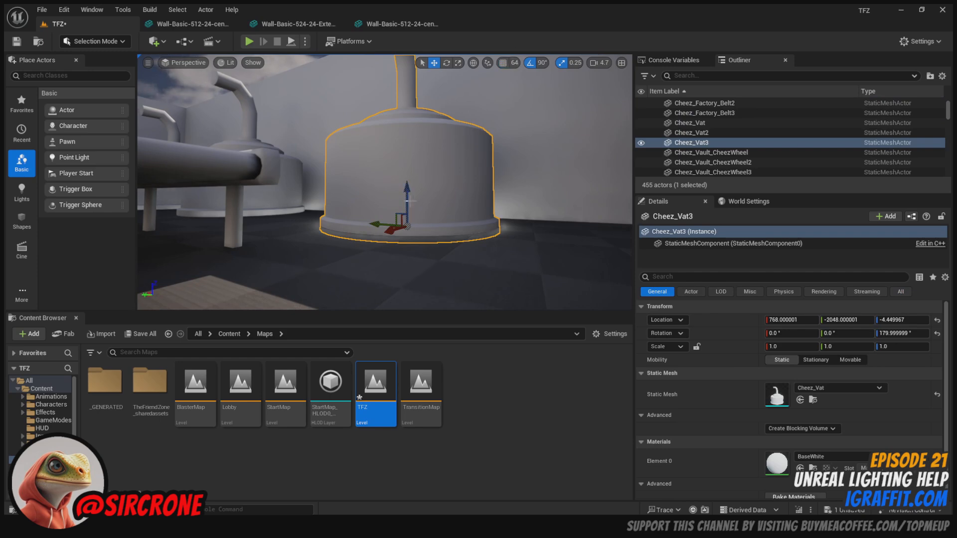
left_click_drag(407, 198, 408, 196)
right_click_drag(426, 192, 451, 190)
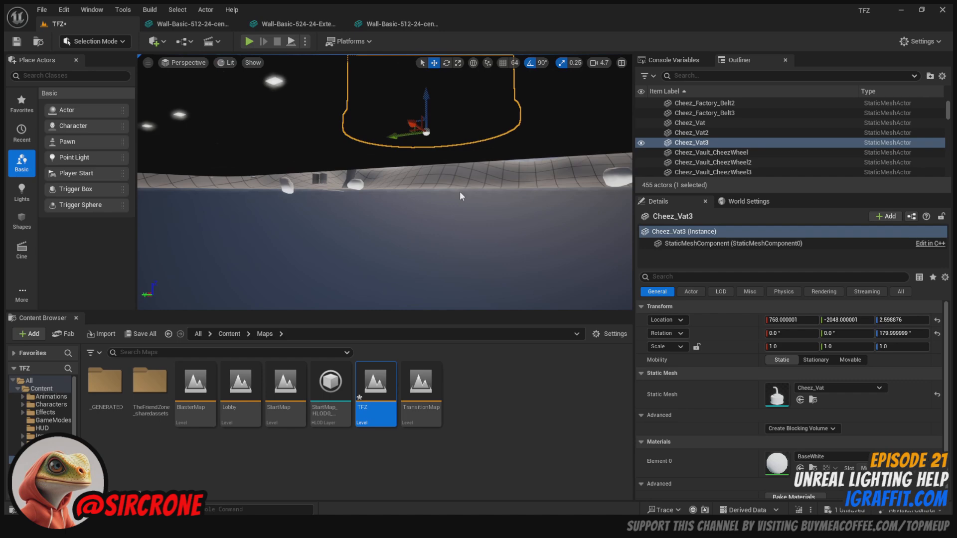
key("f")
right_click_drag(385, 182, 393, 202)
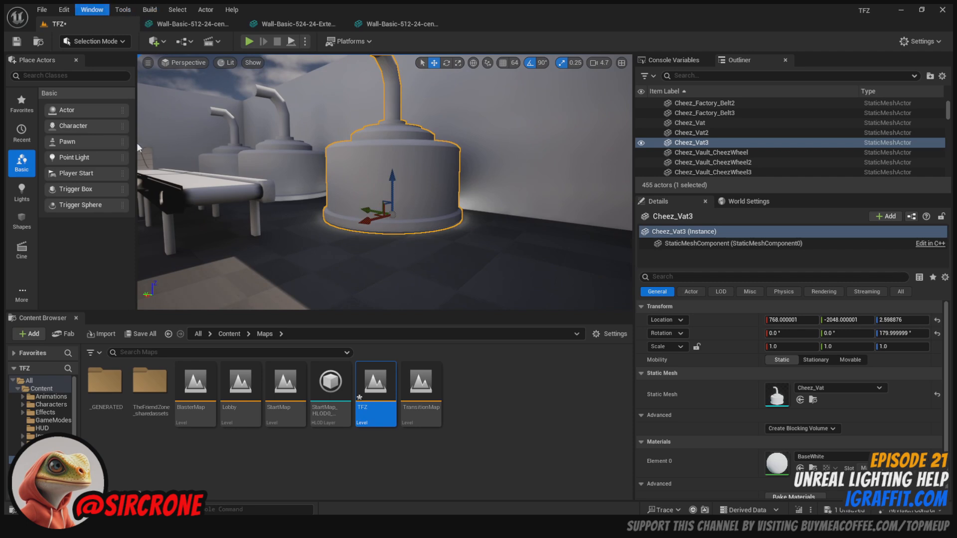
Show the console variables list and fine-tune Cheez_Vat3's height to a Z location of about 3.44.
left_click(671, 61)
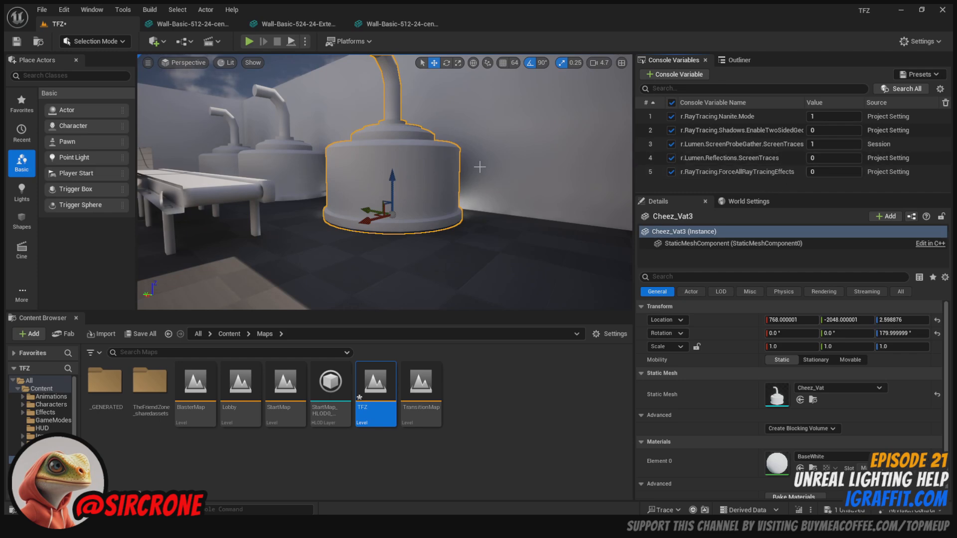
left_click_drag(385, 182, 432, 176)
left_click_drag(380, 201, 380, 200)
middle_click_drag(380, 200, 378, 230)
left_click_drag(428, 188, 421, 131)
left_click_drag(429, 198, 437, 197)
left_click_drag(434, 146, 434, 151)
Try sliding the floor tile Street_Sidewalk_Square134 beneath Cheez_Vat3 to an X location of about 1327, and undo the move.
right_click_drag(432, 150, 493, 172)
scroll(431, 150, "down", 3)
scroll(432, 150, "down", 3)
left_click_drag(421, 179, 369, 210)
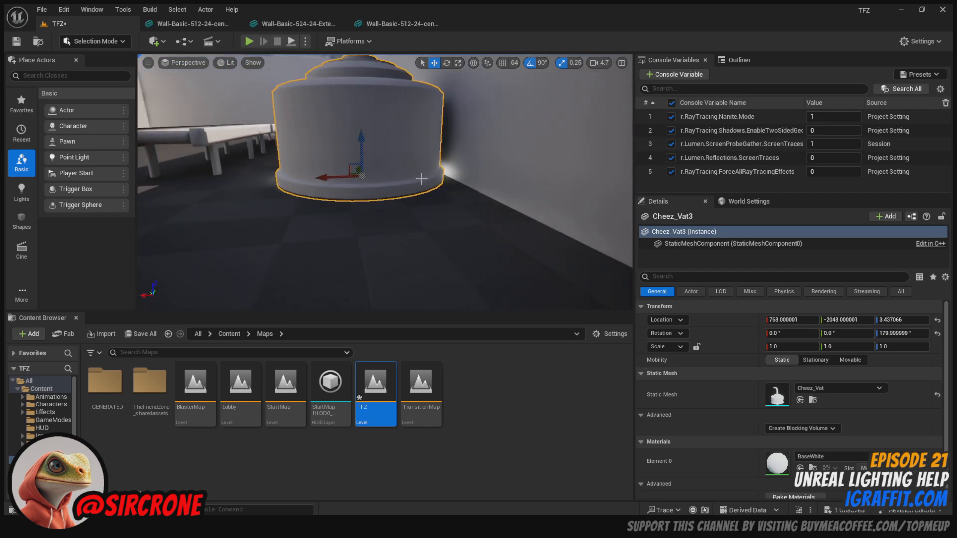
left_click(436, 209)
scroll(433, 216, "down", 3)
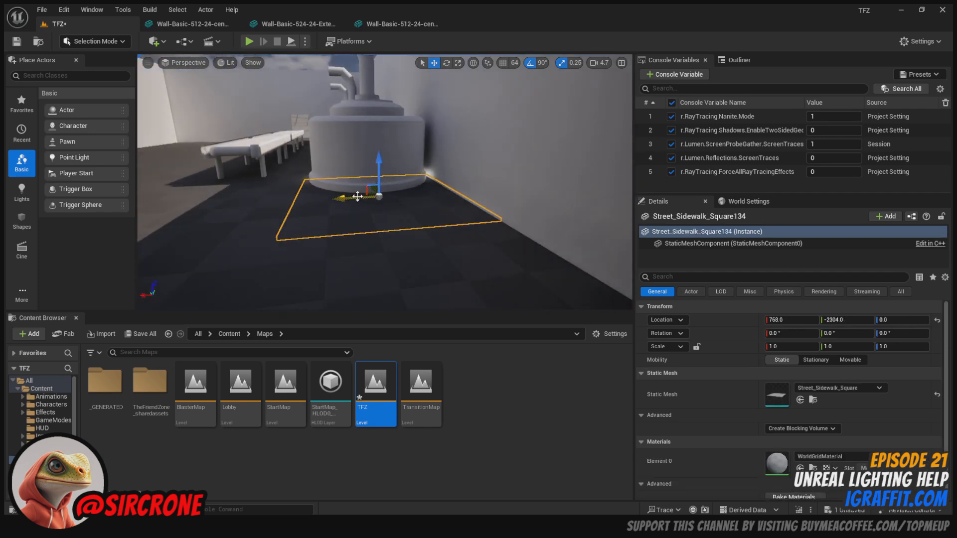
left_click_drag(358, 196, 149, 199)
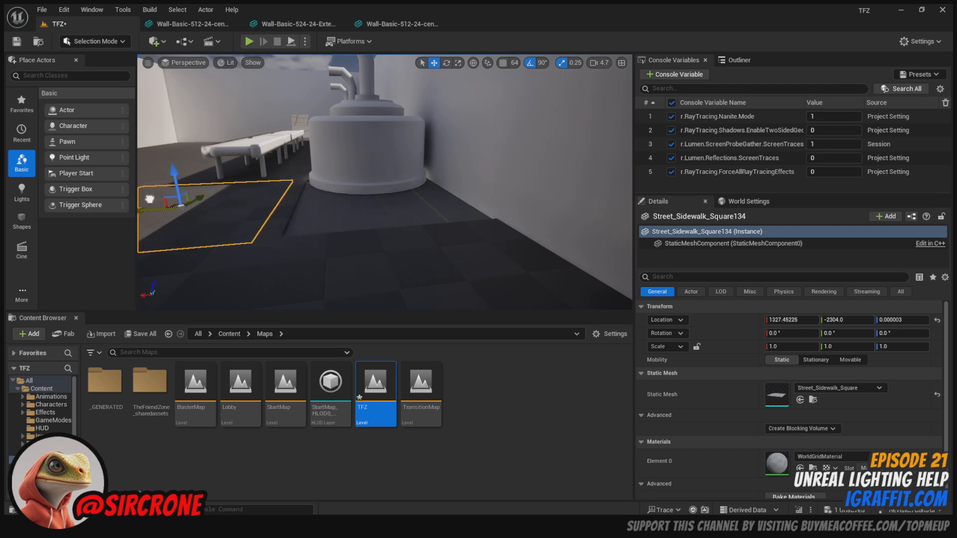
left_click_drag(356, 217, 336, 193)
left_click_drag(385, 228, 309, 235, "ctrl")
key("ctrl+z")
Try raising the nearest Cheez_Factory_Belt to a Z location of about 11.52, and undo the lift.
right_click_drag(369, 215, 461, 214)
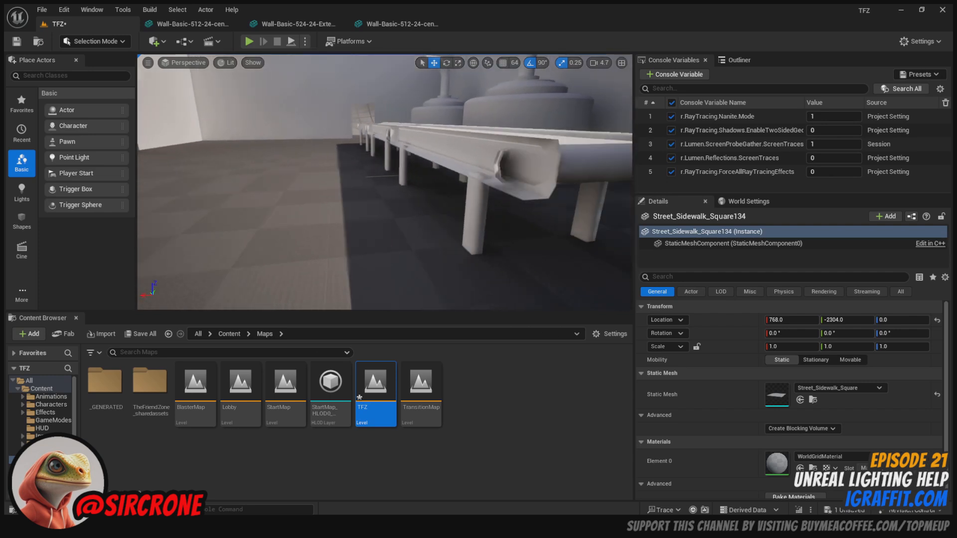
left_click(486, 225)
left_click_drag(469, 198, 472, 191)
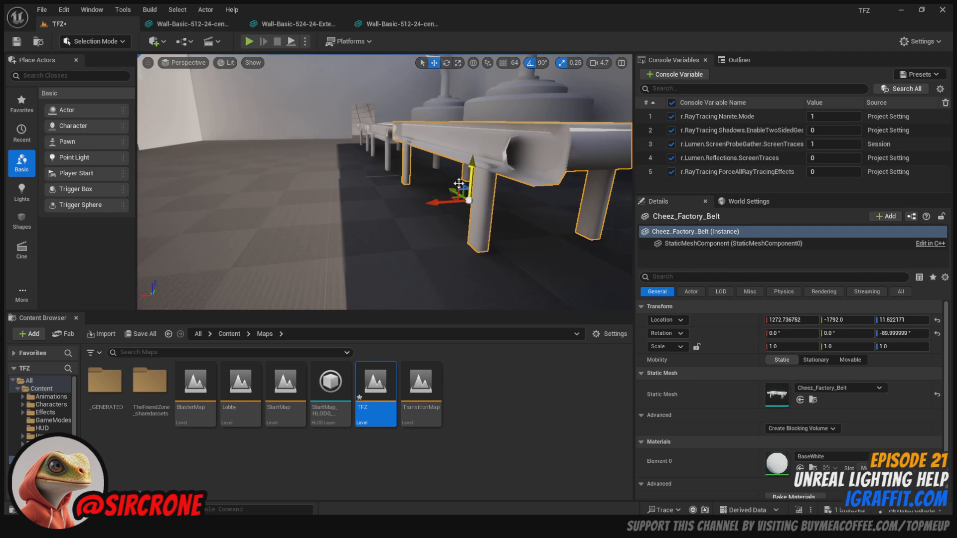
key("ctrl+z")
mouse_move(465, 176)
left_mouse_down()
mouse_move(465, 167)
mouse_move(466, 182)
left_mouse_up()
right_click_drag(467, 182, 439, 209)
Lower Cheez_Vault_Rack5 to a Z location of about -2.04, checking where its legs meet the floor.
left_click(325, 158)
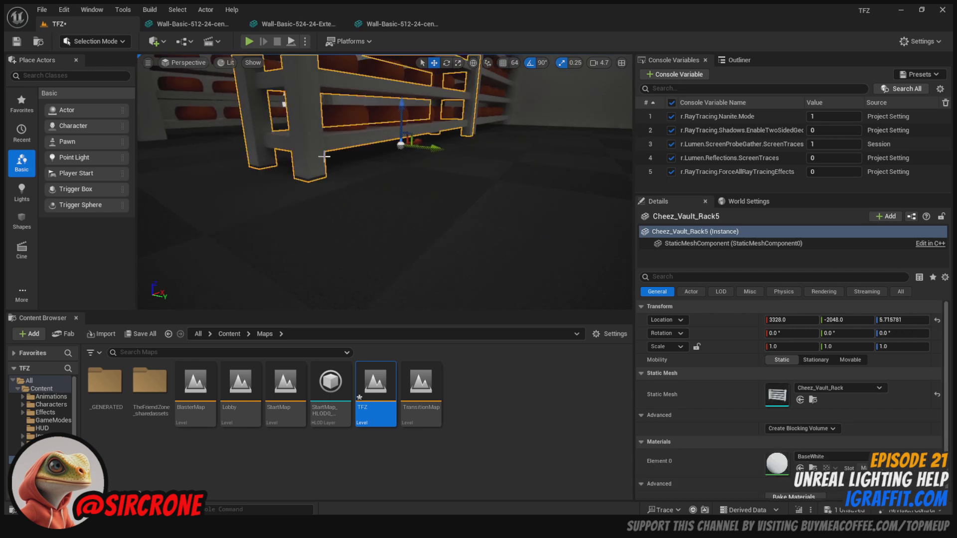
left_click_drag(404, 108, 404, 114)
right_click_drag(409, 183, 351, 174)
key("q")
key("e")
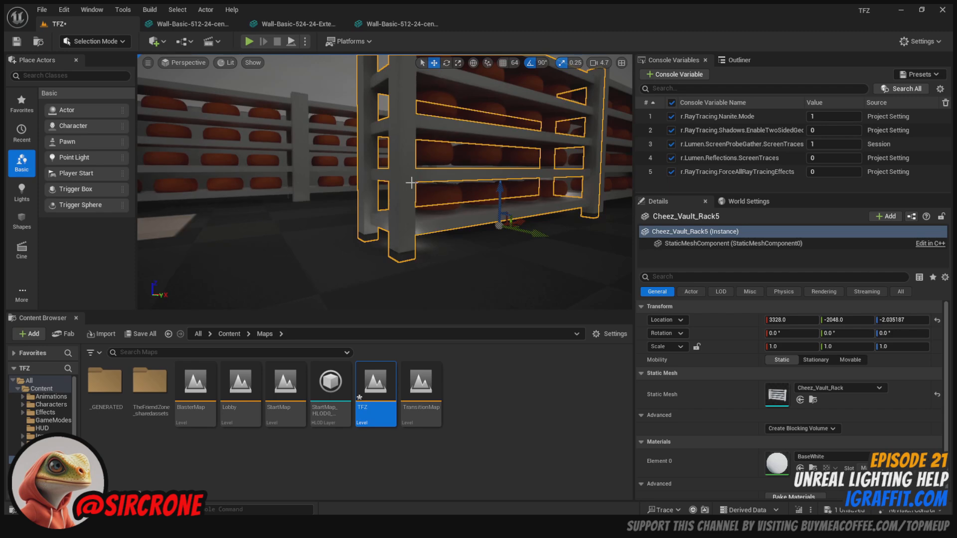
right_click_drag(459, 179, 459, 179)
Slide the floor tile Street_Sidewalk_Square95 beside the cheese racks to an X location of about 2851.
left_click(435, 175)
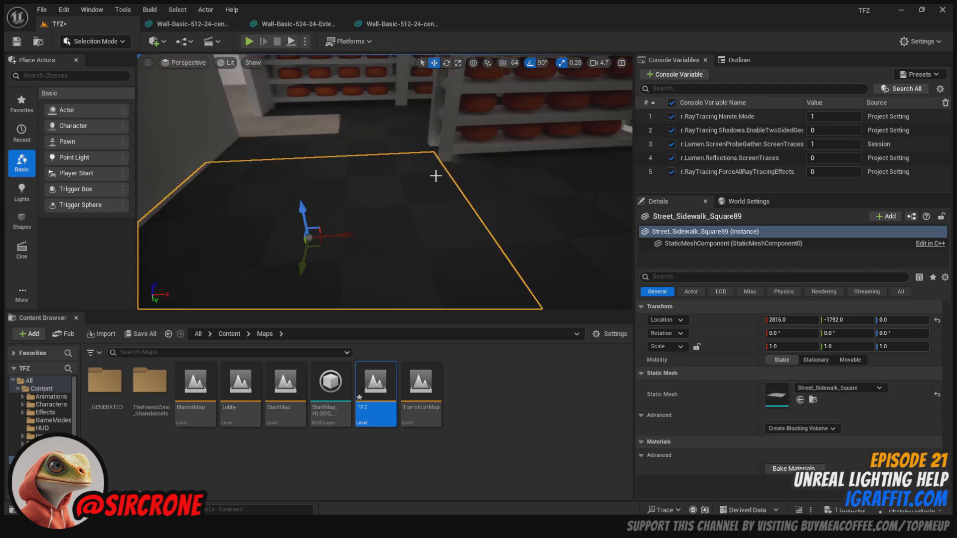
left_click(493, 195)
left_click_drag(503, 179, 506, 190)
right_click_drag(493, 220, 493, 221)
scroll(309, 171, "down", 2)
left_click(346, 166)
left_click_drag(428, 129, 245, 150)
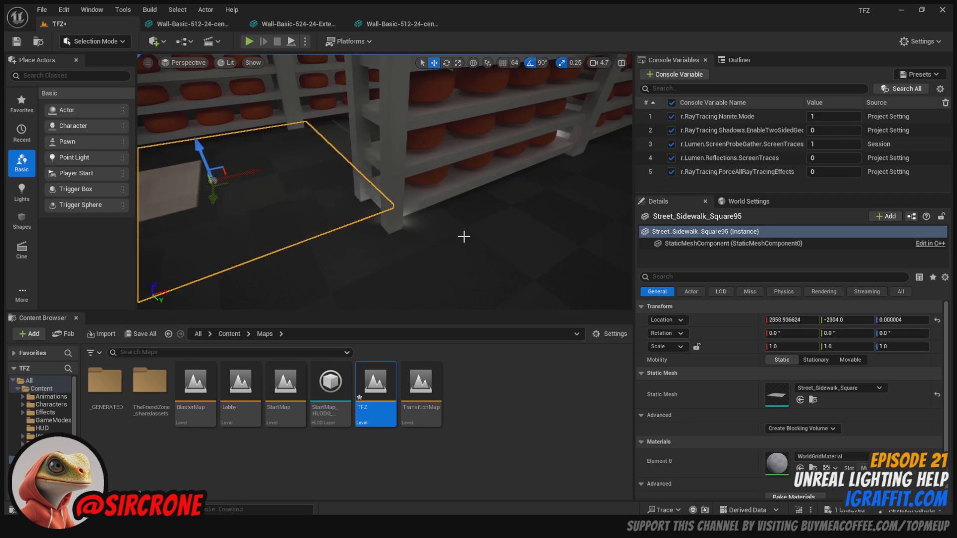
Try sliding the floor tile Street_Sidewalk_Square94 away from the rack to a Y location of about -1630, and undo the move.
left_click(417, 231)
left_click(366, 244)
left_click(469, 224)
scroll(470, 225, "down", 3)
scroll(518, 219, "up", 1)
left_click_drag(519, 219, 553, 239)
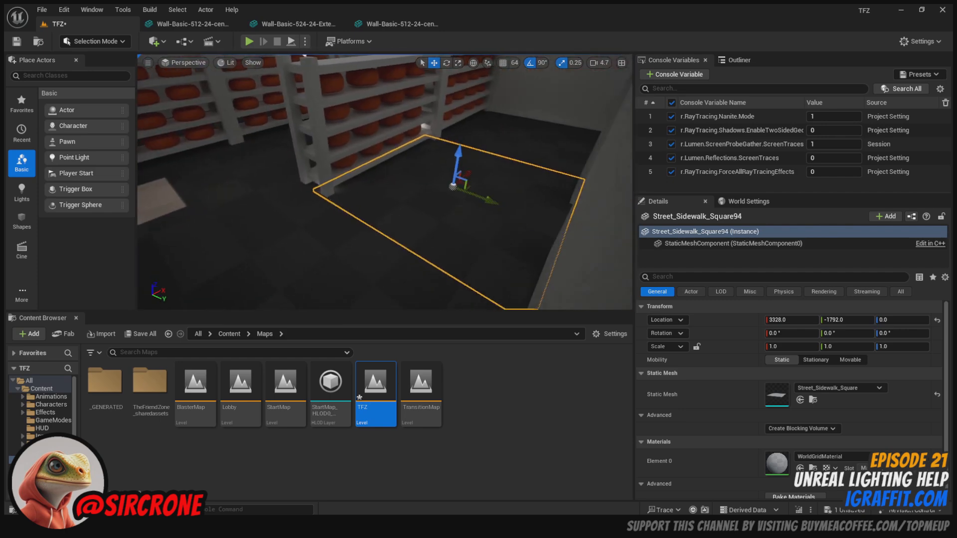
left_click_drag(486, 198, 551, 223)
mouse_move(412, 224)
right_mouse_down()
mouse_move(389, 204)
mouse_move(412, 236)
mouse_move(379, 230)
mouse_move(414, 235)
right_mouse_up()
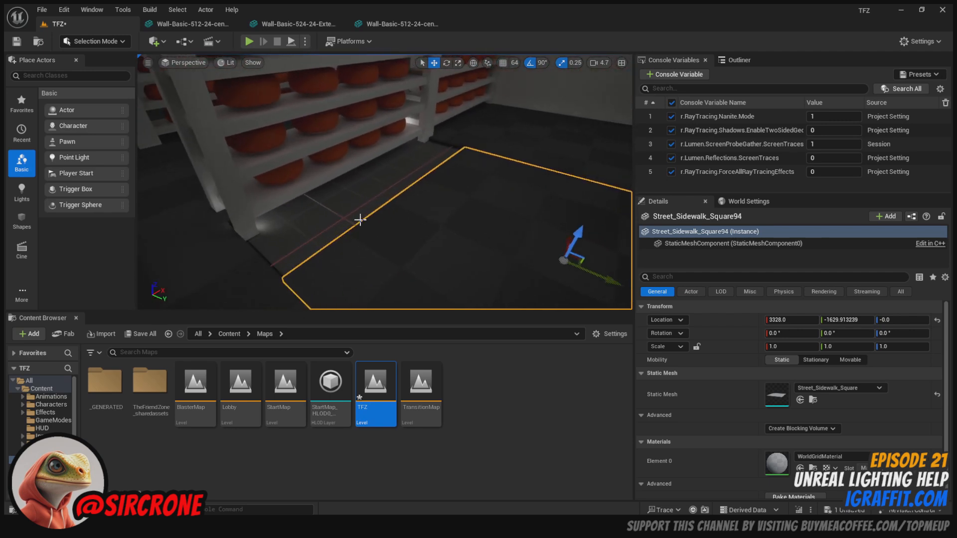
key("ctrl+z")
right_click_drag(367, 219, 384, 201)
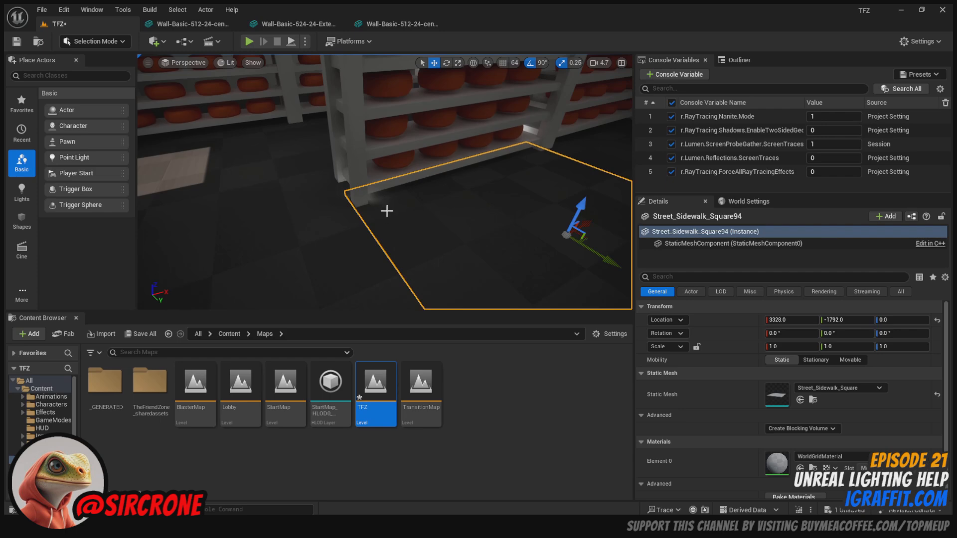
Raise the outdoor rock to a Z location of about 42.58 and lower it again, checking its shadow on the ground.
right_click_drag(378, 210, 198, 203)
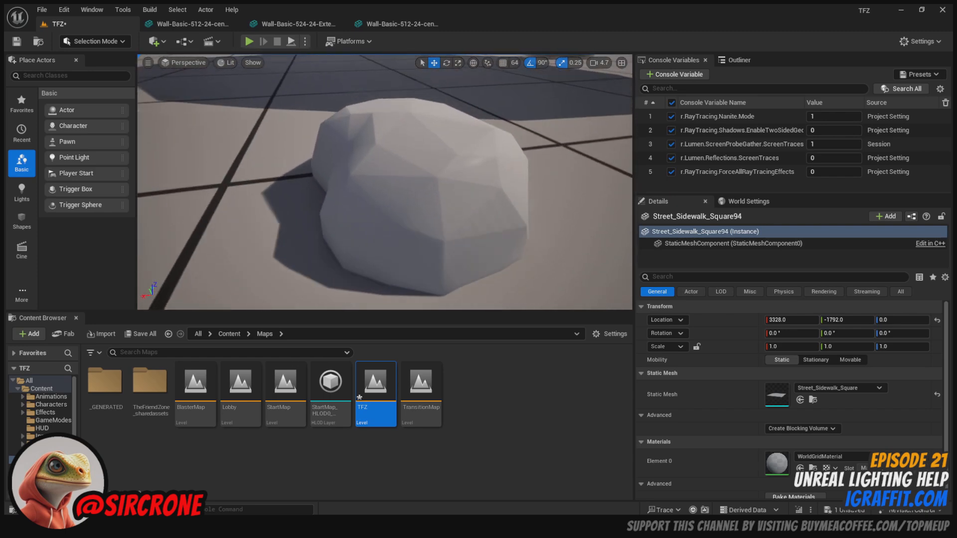
left_click(401, 161)
left_click_drag(416, 157, 396, 146)
right_click_drag(396, 147, 396, 147)
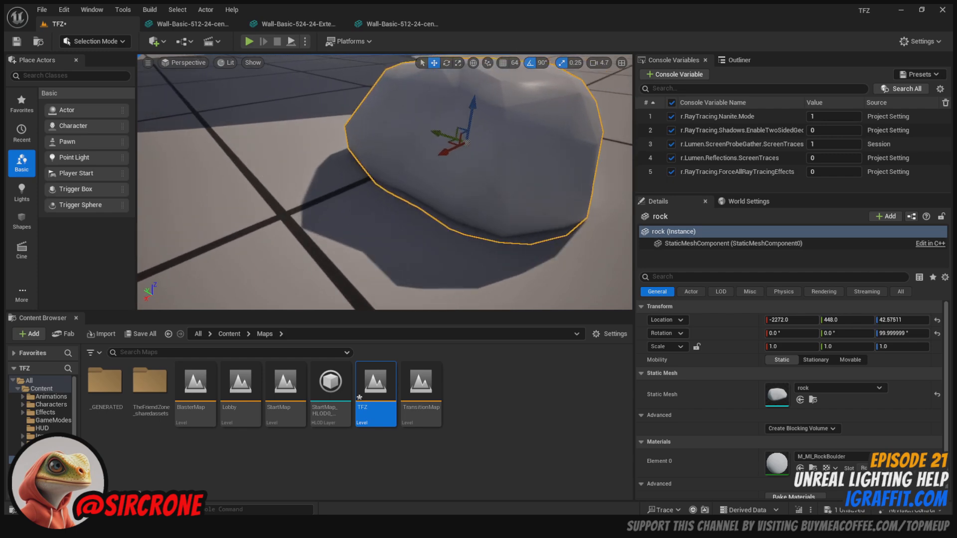
left_click_drag(475, 111, 468, 150)
right_click_drag(468, 150, 468, 151)
Sink Barrel_Metal-Industrial4 to a Z location of about -61.35, and raise it to about -7.22 while checking its shadow.
left_click(299, 159)
right_click_drag(403, 180, 403, 180)
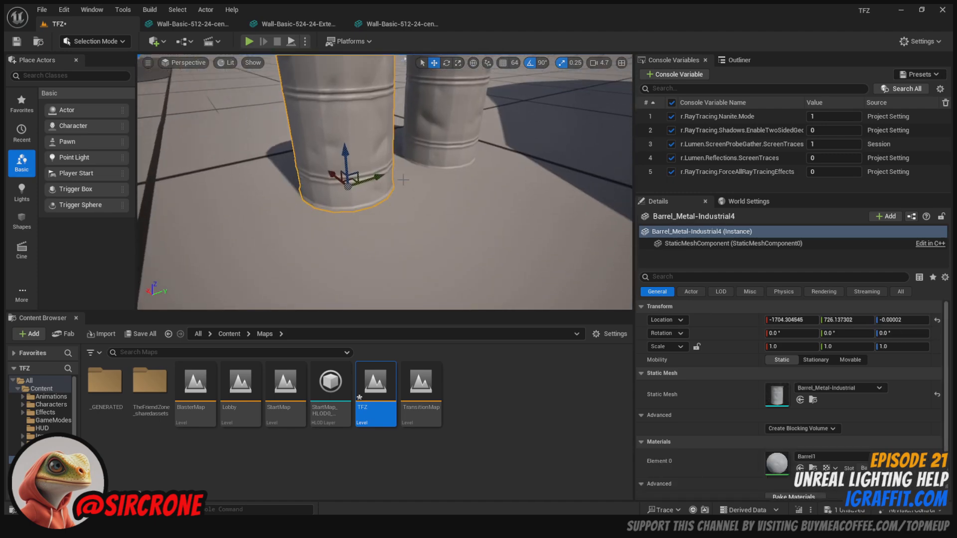
left_click_drag(344, 148, 350, 188)
right_click_drag(432, 184, 455, 190)
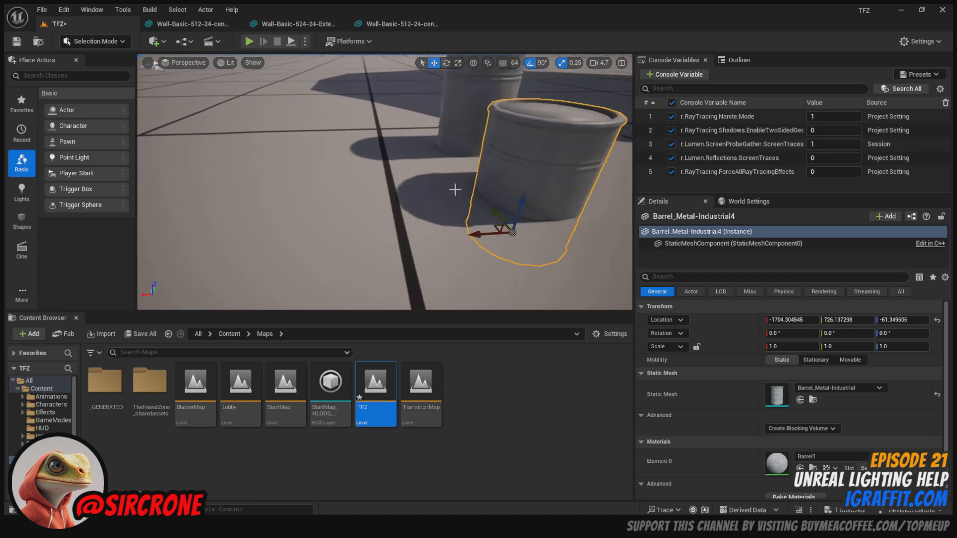
left_click_drag(516, 201, 541, 171)
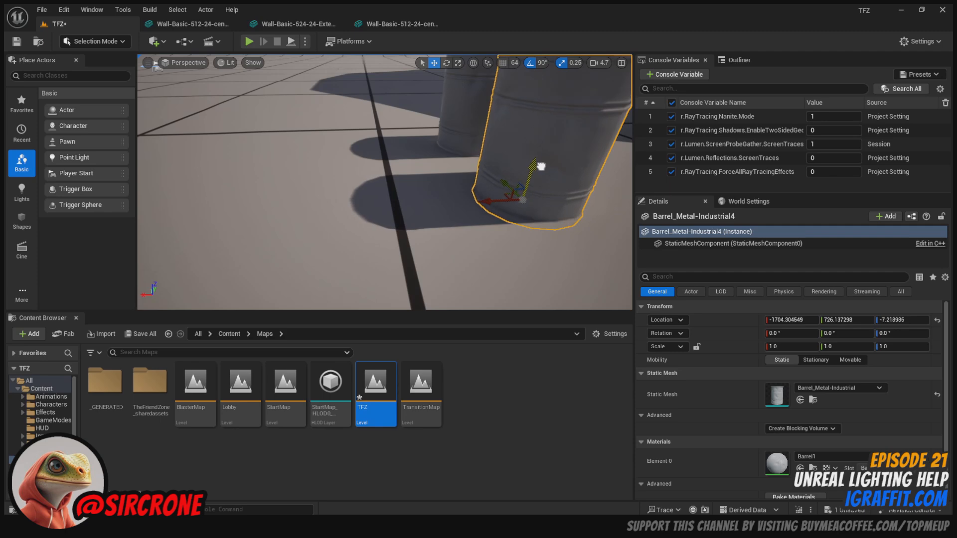
right_click_drag(540, 171, 541, 171)
Check the mesh settings and material of the cheese vault wall Wall-Basic-512-24-centerpiece18, and return to the TFZ level.
right_click_drag(481, 183, 408, 220)
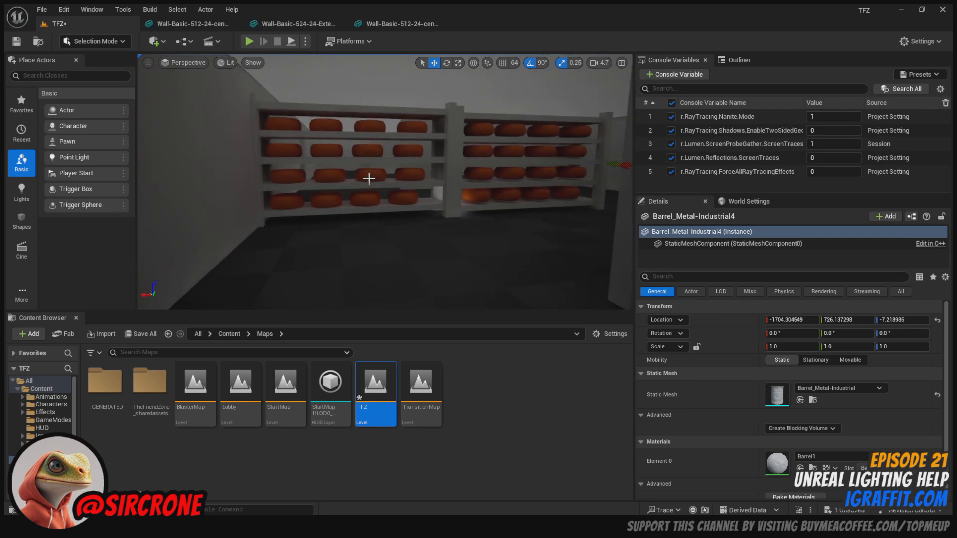
right_click_drag(382, 258, 421, 233)
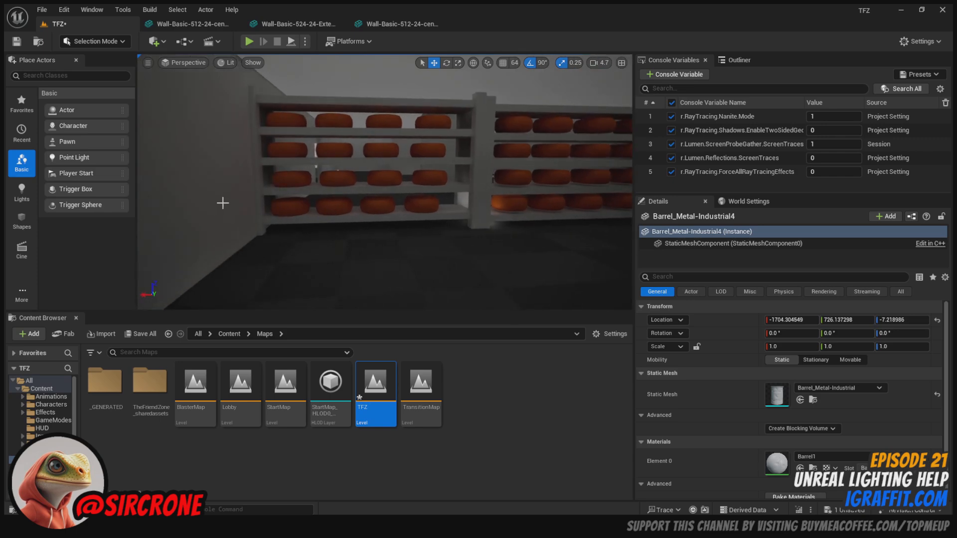
left_click(220, 204)
double_click(780, 398)
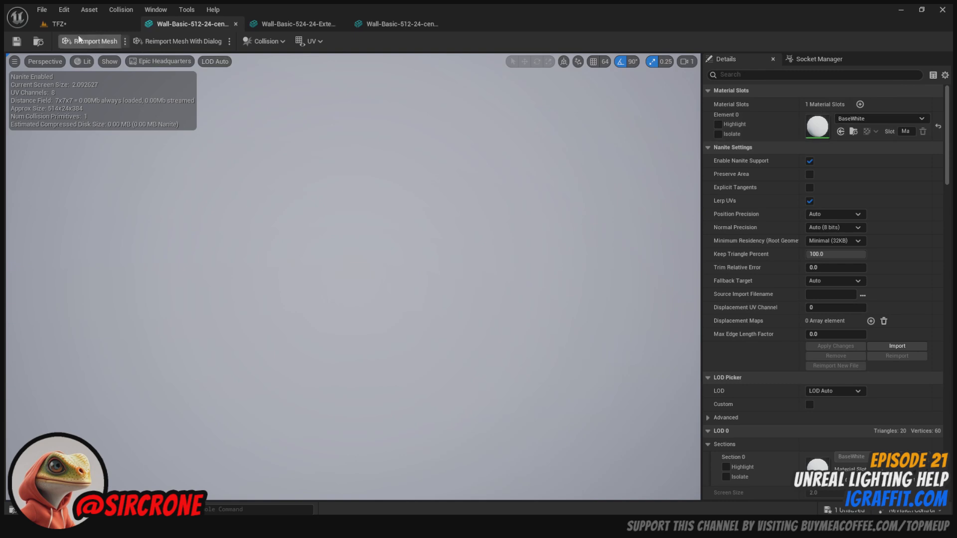
left_click(98, 26)
right_click_drag(399, 205, 498, 199)
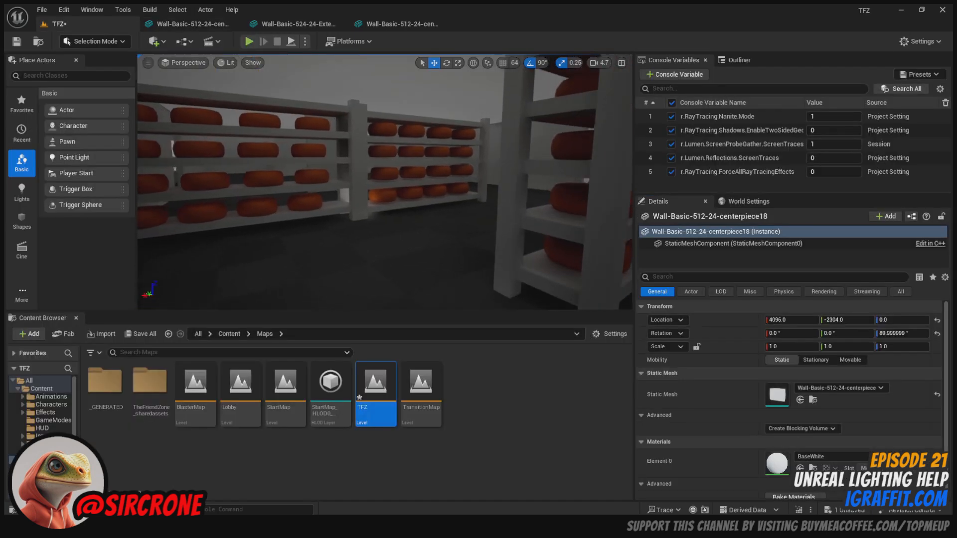
Assign the BaseWhite material to the vault ceiling mesh Floor-Basic-512-512-24Z, save the mesh and return to the TFZ level.
left_click(353, 72)
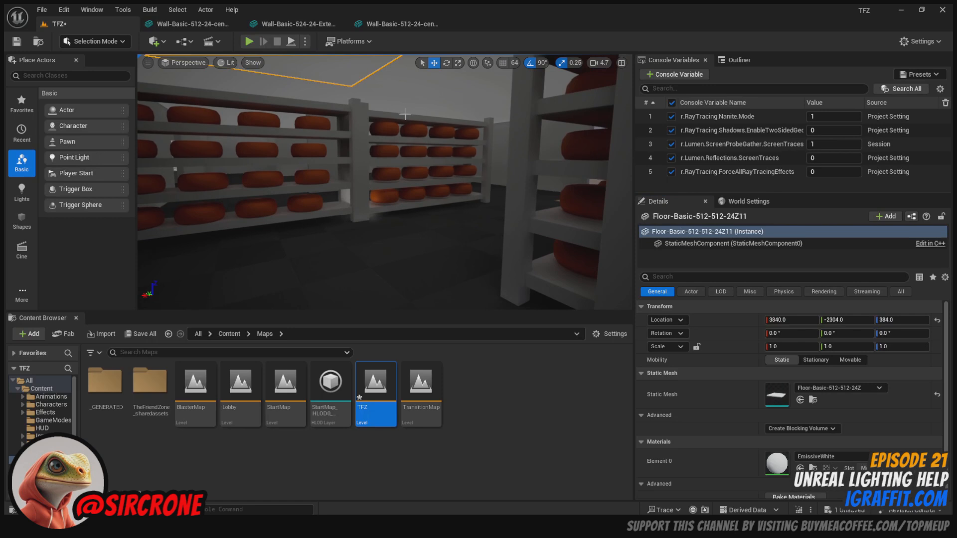
double_click(780, 406)
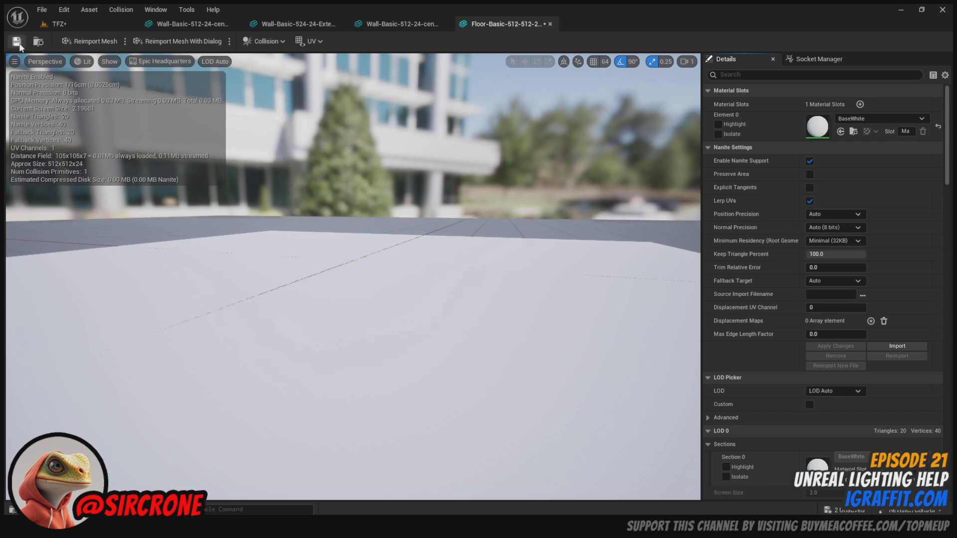
left_click(17, 41)
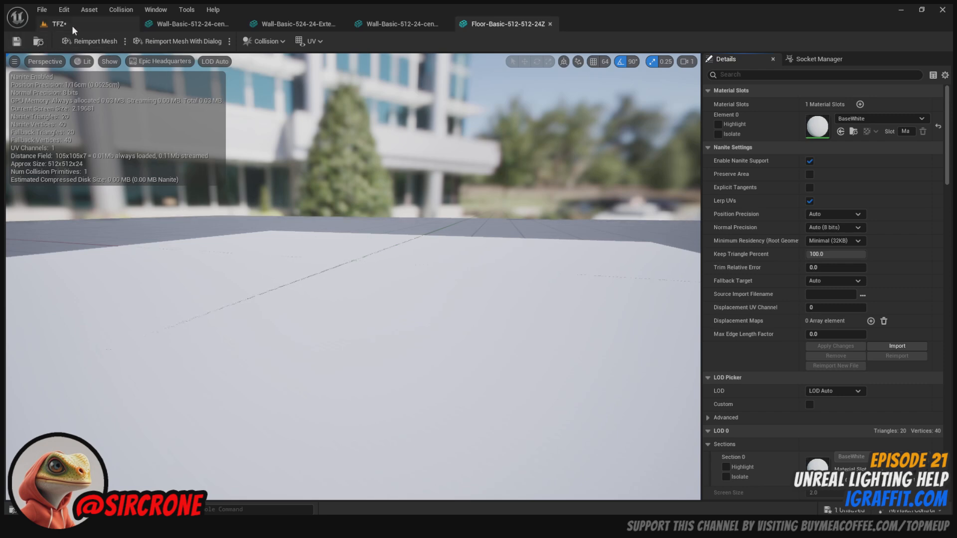
left_click(70, 25)
Set the DirectionalLight's Shadow Amount to about 0.89 to brighten the dark cheese vault.
right_click_drag(439, 216, 284, 219)
right_click_drag(384, 182, 479, 142)
right_click_drag(467, 232, 424, 228)
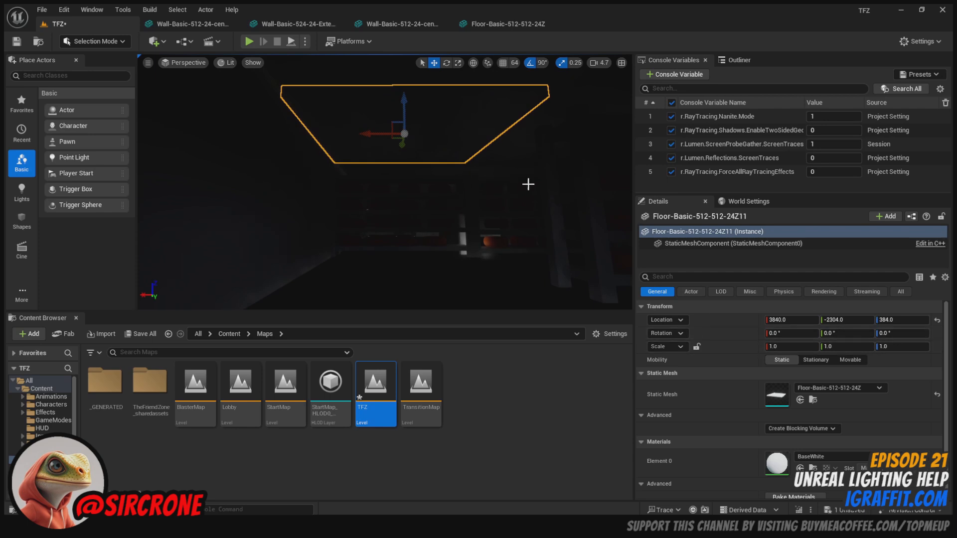
right_click_drag(447, 191, 461, 201)
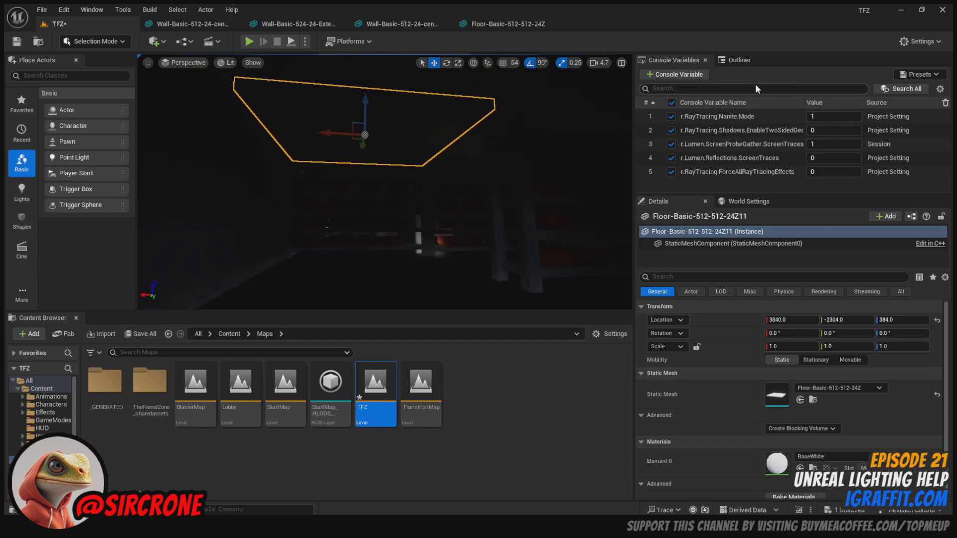
left_click(733, 60)
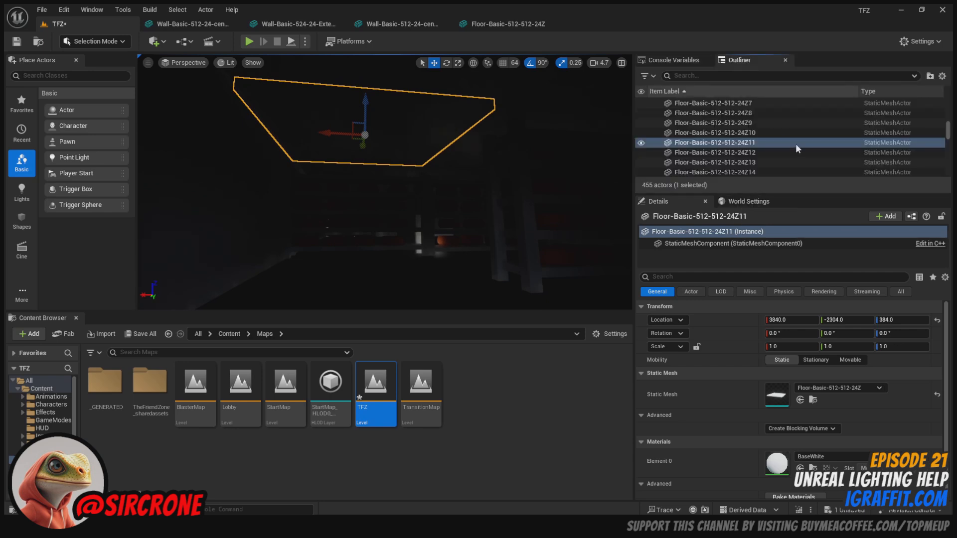
scroll(795, 144, "down", 5)
left_click_drag(948, 131, 948, 105)
left_click(725, 123)
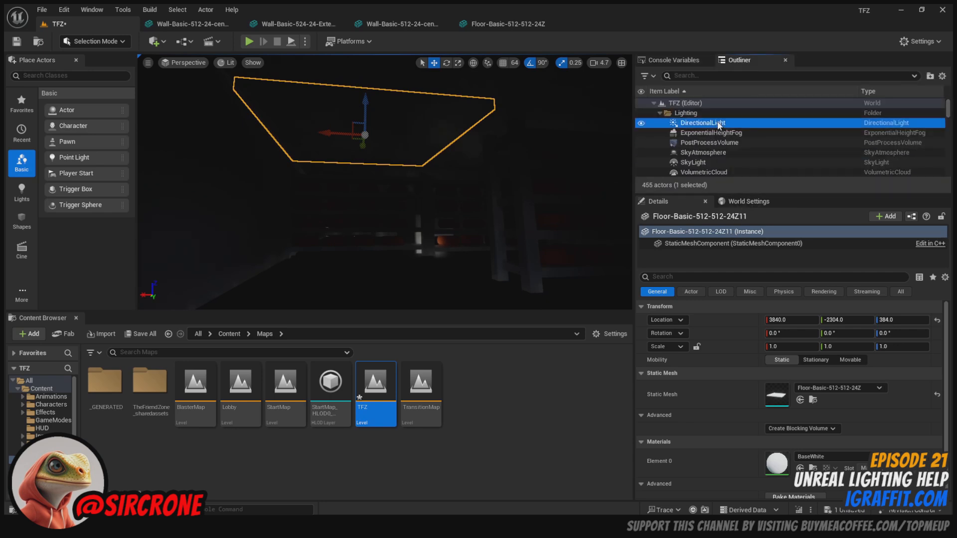
scroll(752, 397, "down", 8)
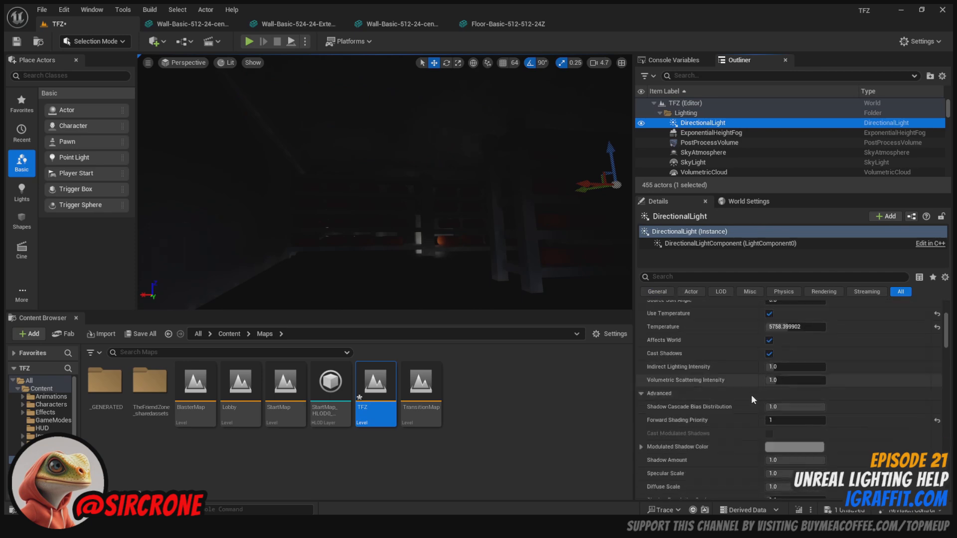
mouse_move(795, 398)
left_mouse_down()
mouse_move(775, 399)
mouse_move(794, 400)
left_mouse_up()
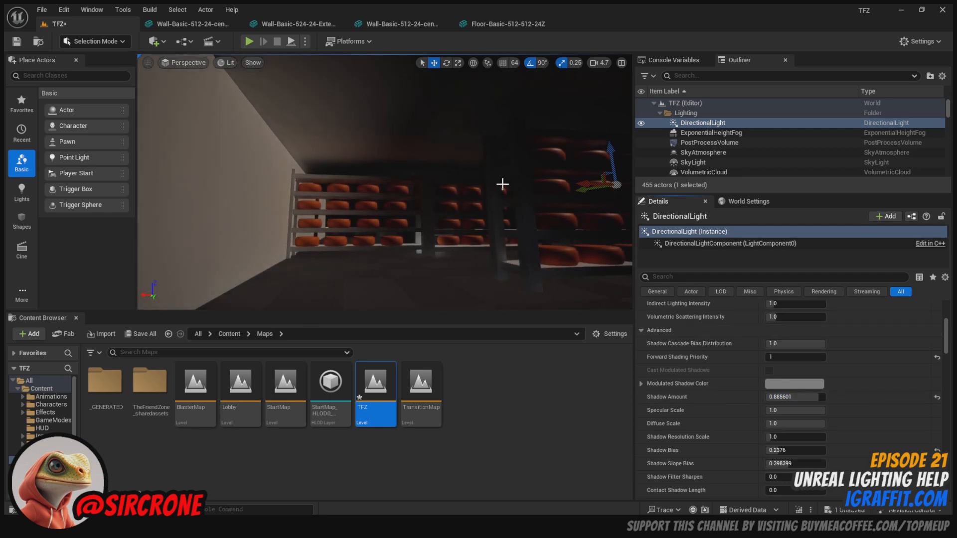
Examine the cheese vault's walls, ceiling, racks and doorway for light leaks under the reduced shadow amount.
left_click_drag(475, 206, 314, 190)
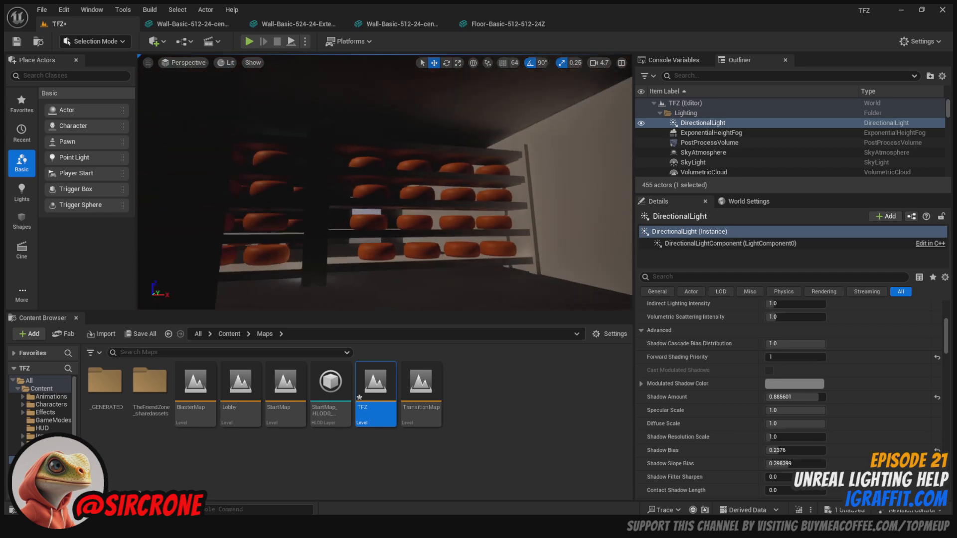
left_click_drag(478, 208, 468, 169)
right_click_drag(468, 170, 495, 183)
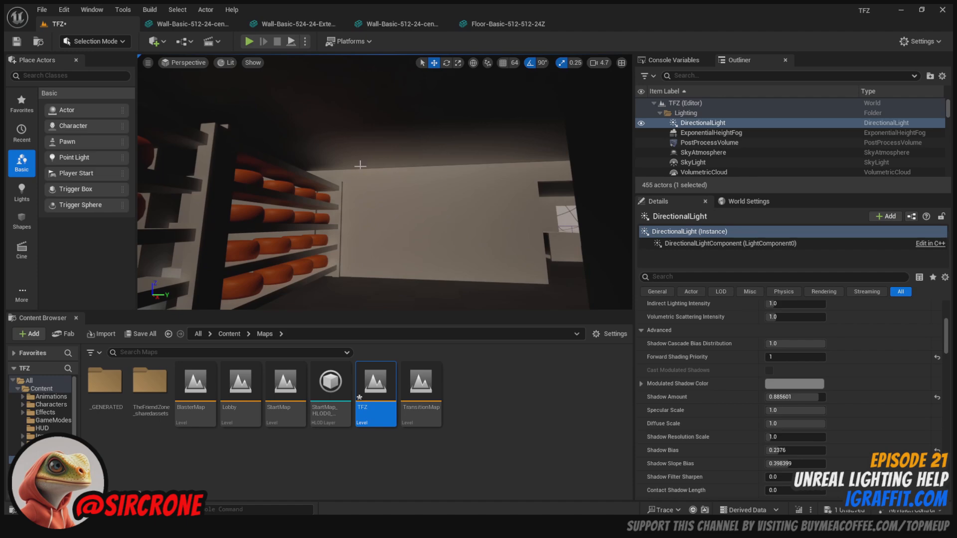
right_click_drag(439, 205, 264, 209)
key("w")
right_click_drag(385, 183, 474, 183)
right_click_drag(384, 182, 628, 213)
mouse_move(388, 198)
right_mouse_down()
mouse_move(398, 199)
mouse_move(337, 202)
mouse_move(376, 199)
right_mouse_up()
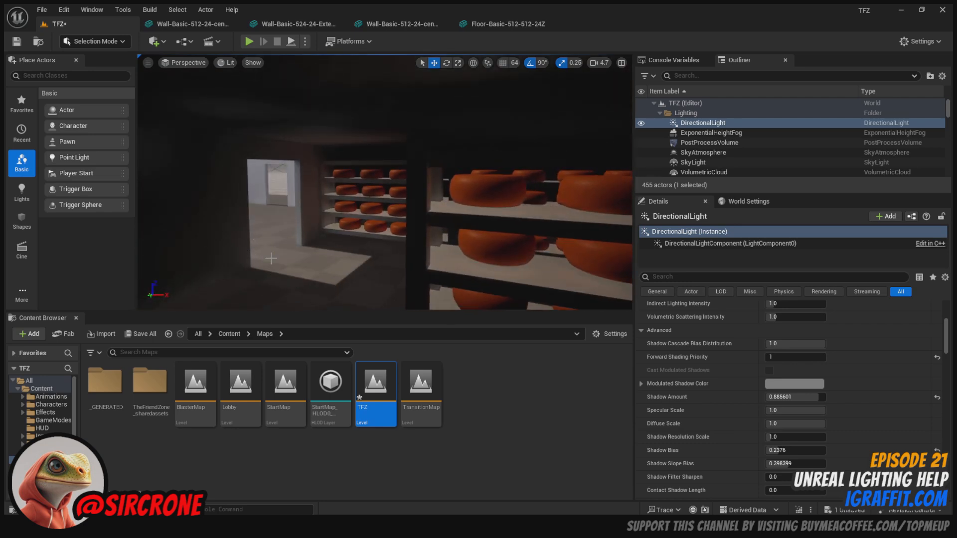
right_click_drag(319, 255, 359, 230)
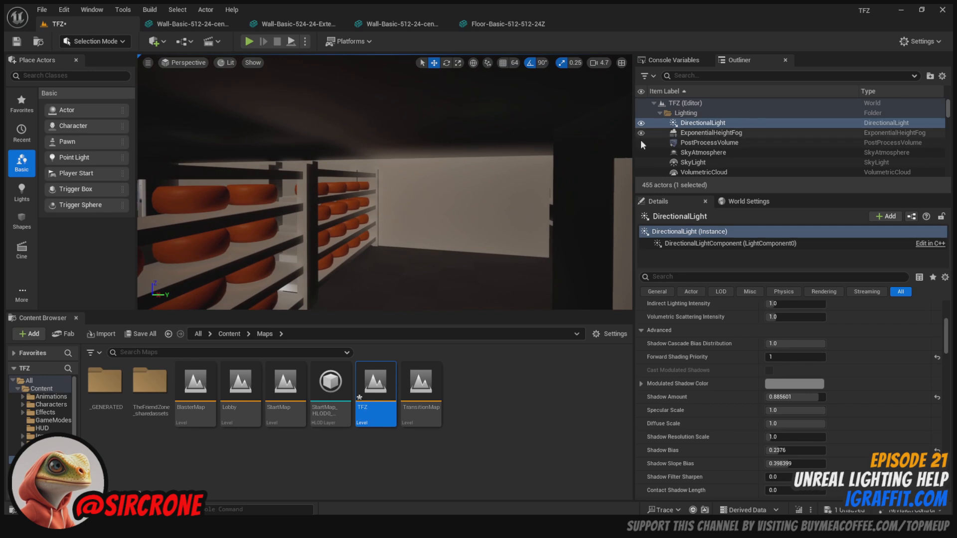
Rotate the DirectionalLight to 180° on X and -521° on Y so the cheese vault is lit from another direction.
left_click(669, 291)
left_click_drag(946, 361, 948, 305)
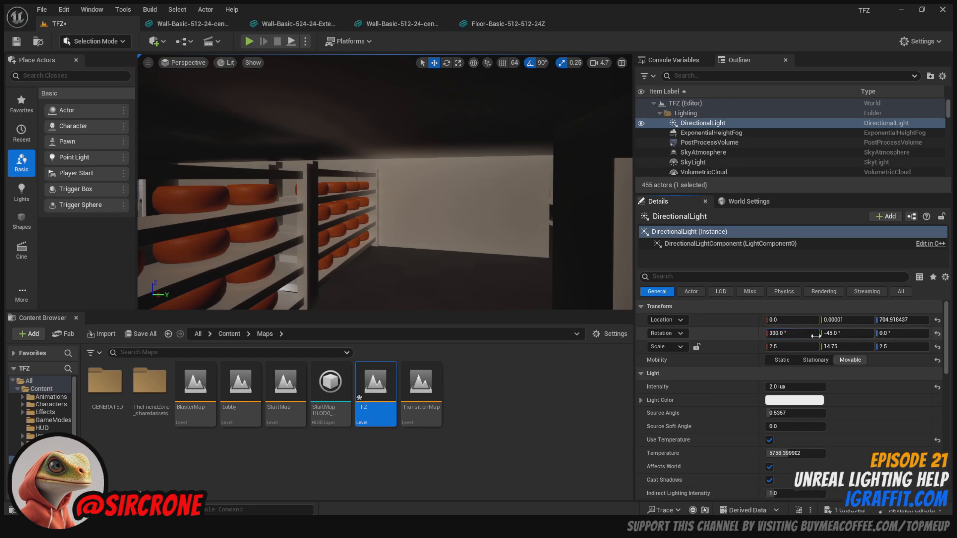
left_click_drag(846, 333, 770, 333)
mouse_move(846, 333)
left_mouse_down()
mouse_move(811, 333)
mouse_move(838, 333)
left_mouse_up()
right_click_drag(498, 209, 314, 209)
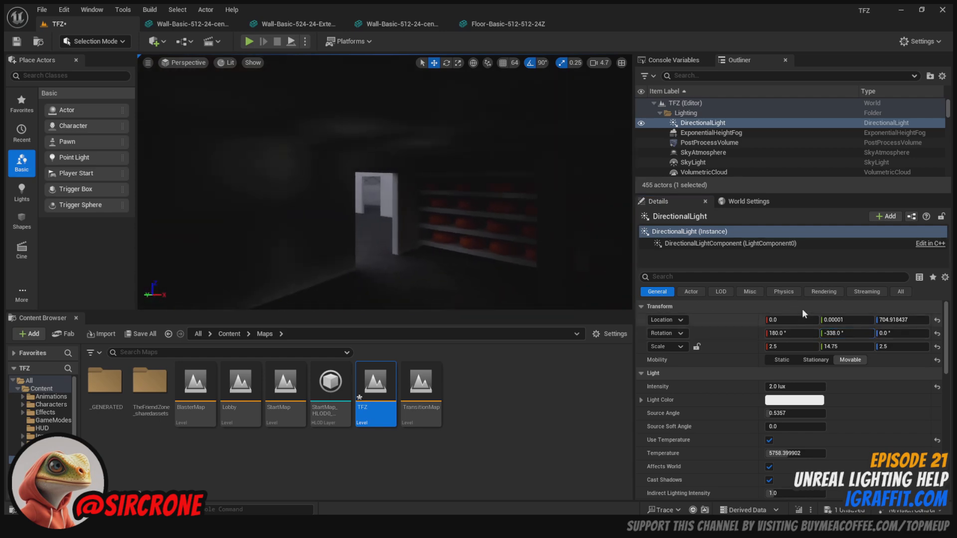
left_click_drag(847, 333, 684, 333)
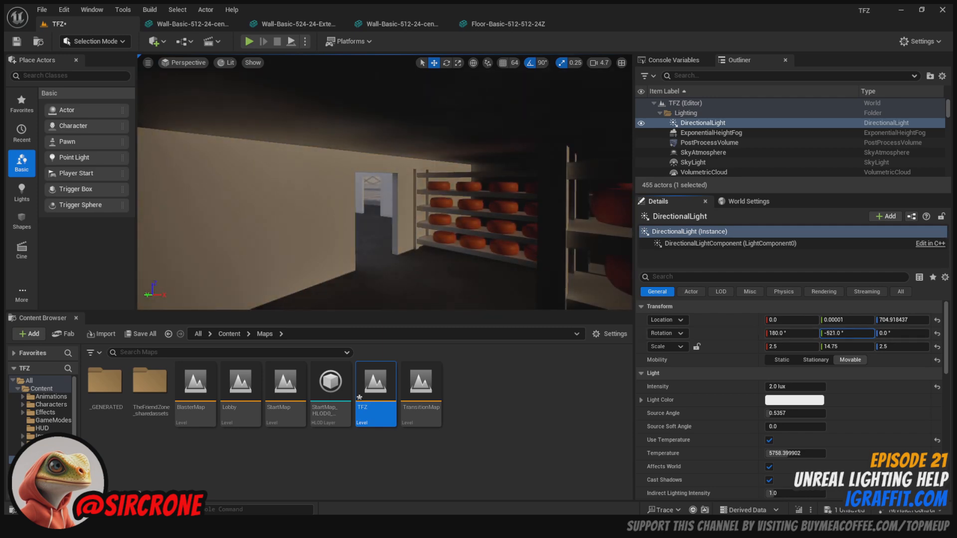
right_click_drag(333, 220, 271, 220)
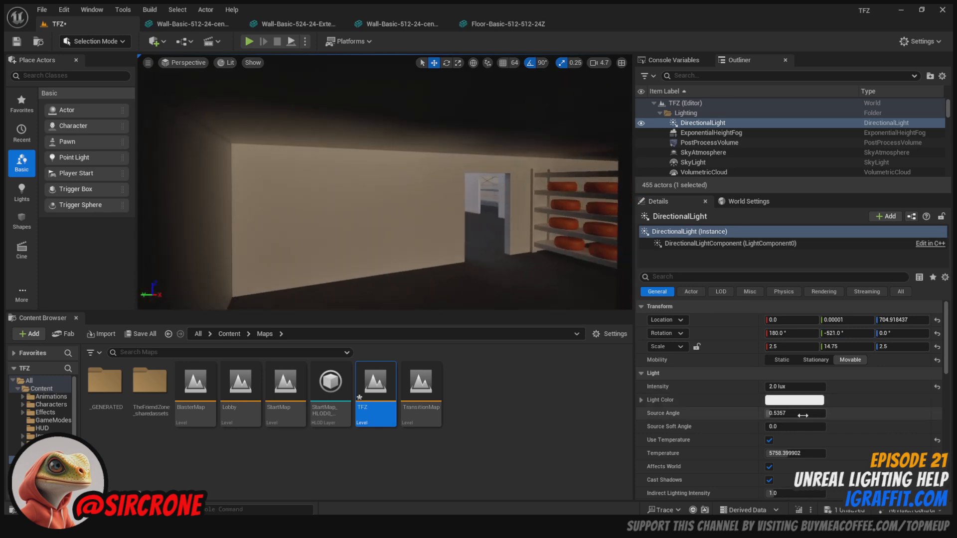
Review the DirectionalLight's advanced shadow settings and examine the cheese vault's racks and the outside walls under the new light angle.
scroll(797, 408, "down", 3)
scroll(827, 421, "down", 6)
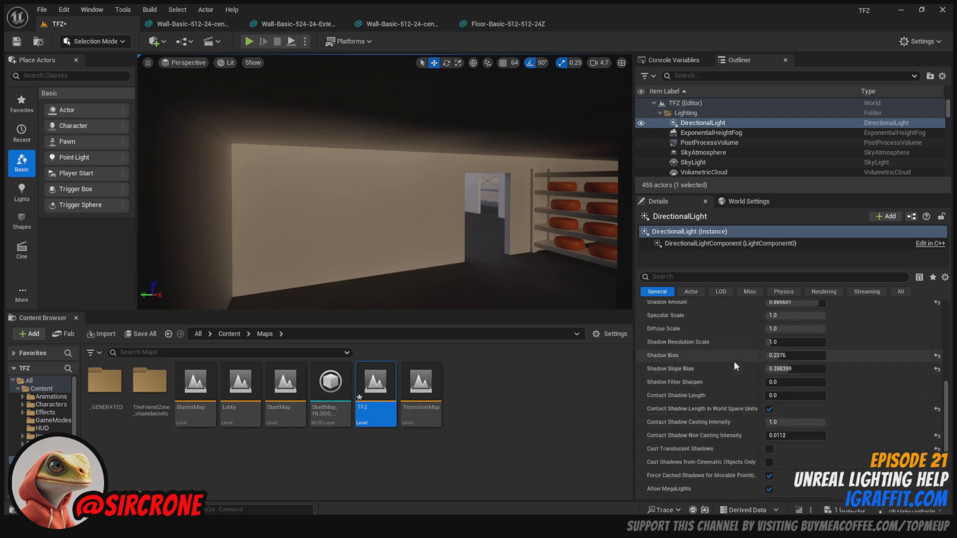
scroll(744, 350, "up", 4)
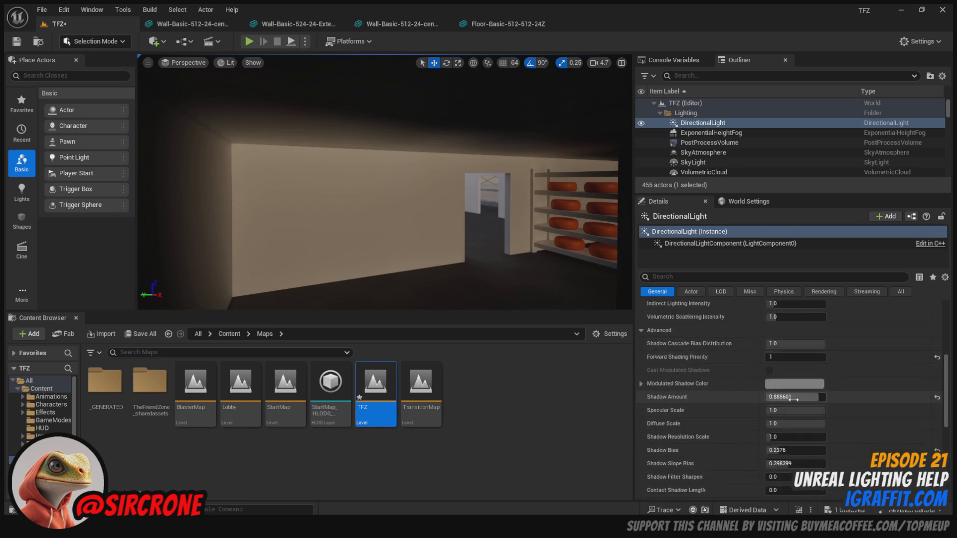
mouse_move(437, 228)
left_mouse_down()
mouse_move(438, 190)
mouse_move(449, 229)
left_mouse_up()
left_click_drag(384, 200, 524, 184)
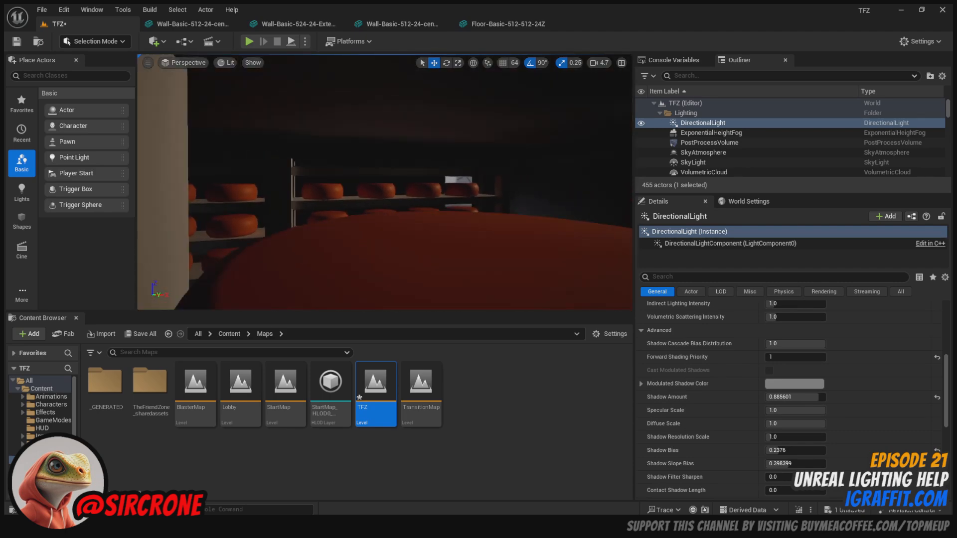
left_click_drag(416, 230, 334, 165)
right_click_drag(385, 181, 383, 150)
left_click_drag(405, 231, 264, 202)
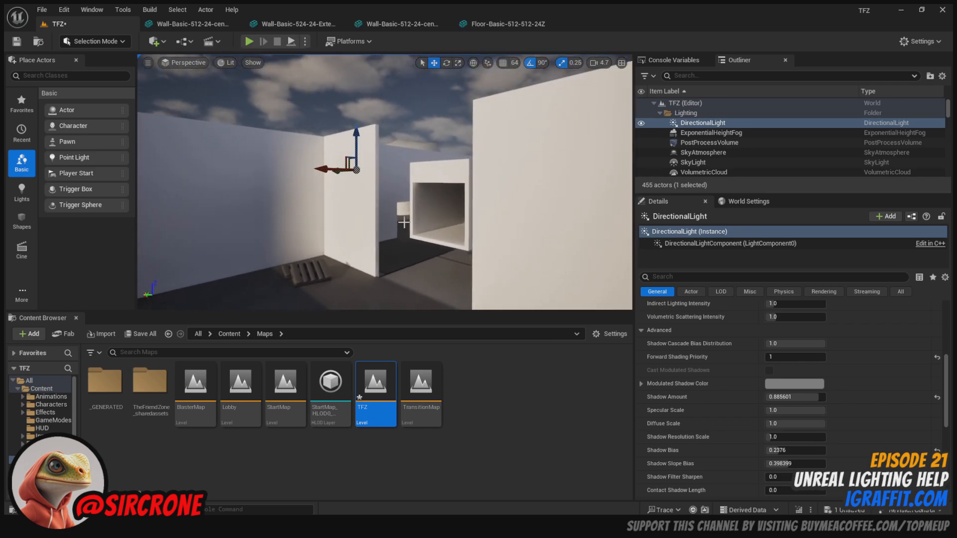
Check the normal-related build settings of the first open Wall-Basic-512-24 wall mesh, and return to the TFZ level.
left_click(193, 24)
type("normal")
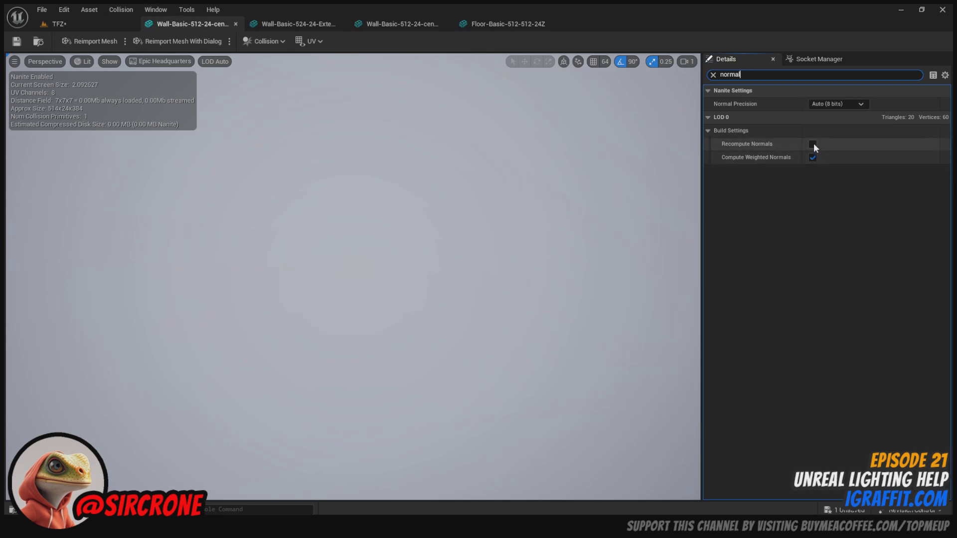
left_click(67, 26)
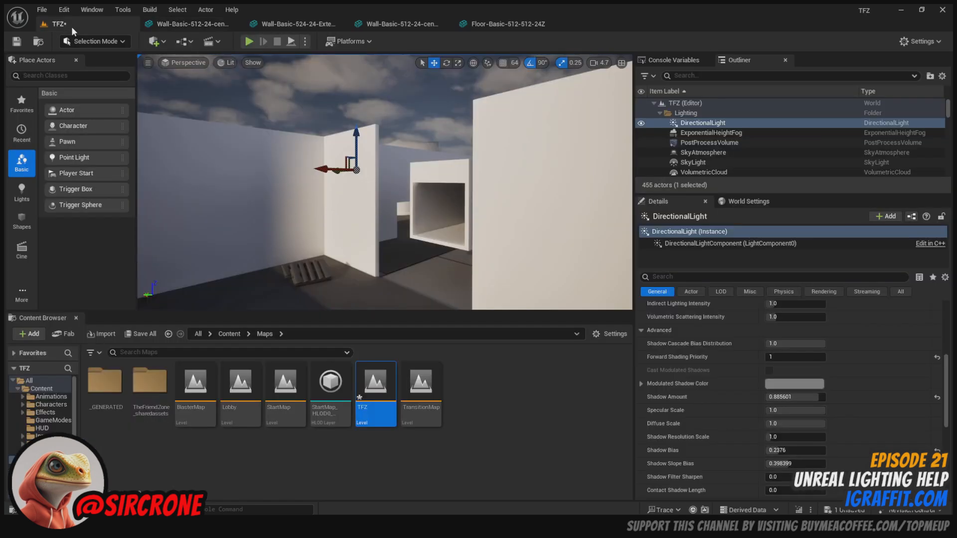
Try raising the vault wall Wall-Basic-524-24-Extended-1isde15 about 9 units off the floor, and undo the move.
right_click_drag(384, 216, 361, 226)
key("w")
key("w")
key("w")
key("w")
left_click(371, 194)
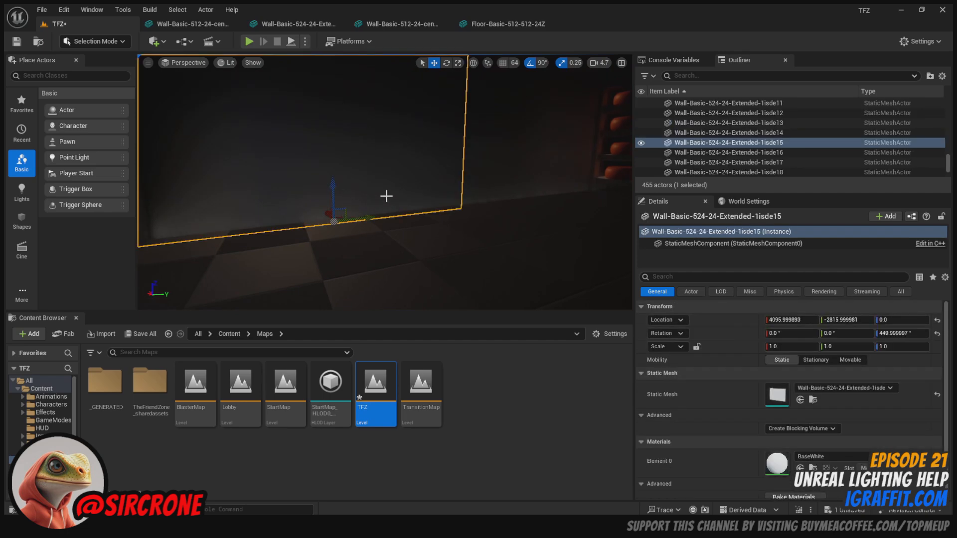
left_click_drag(332, 192, 333, 188)
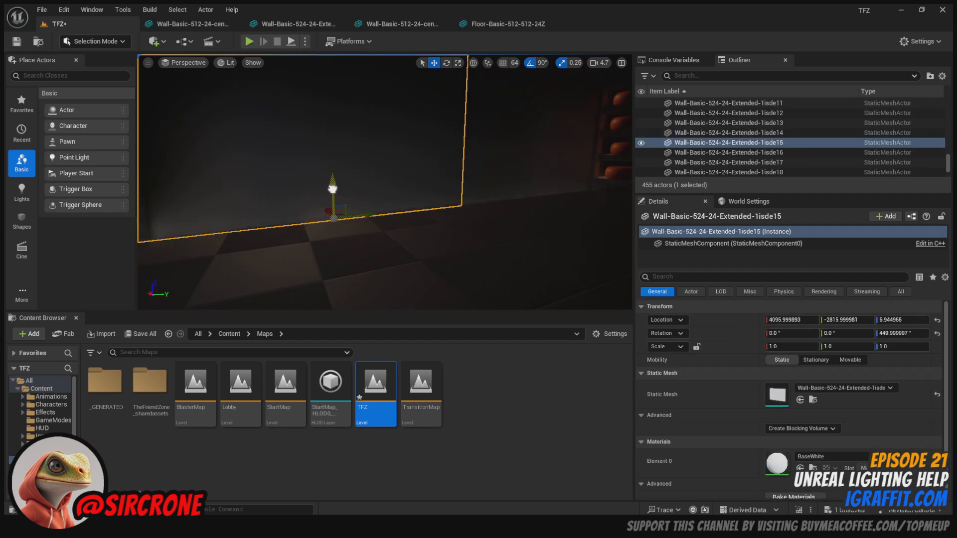
right_click_drag(473, 184, 461, 184)
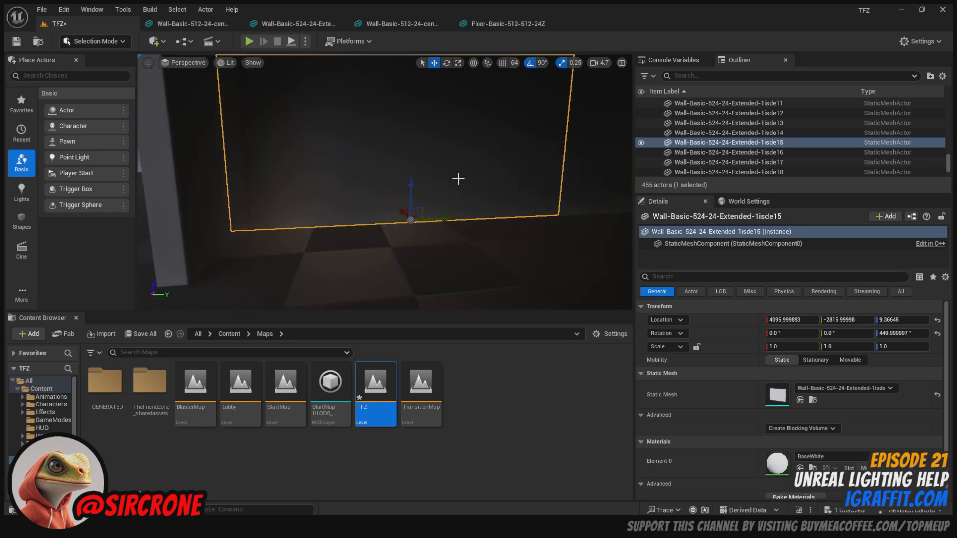
key("ctrl+z")
Check the vault's floor edges and cheese racks for light leaks, and find the DirectionalLight in the level's actor list.
right_click_drag(410, 229, 481, 226)
key("s")
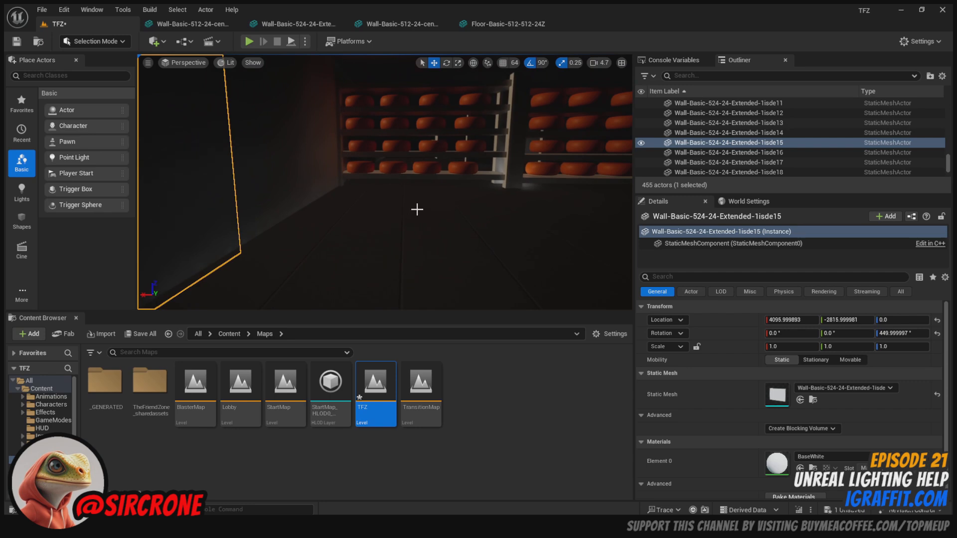
key("w")
mouse_move(466, 227)
right_mouse_down()
mouse_move(538, 226)
mouse_move(462, 225)
right_mouse_up()
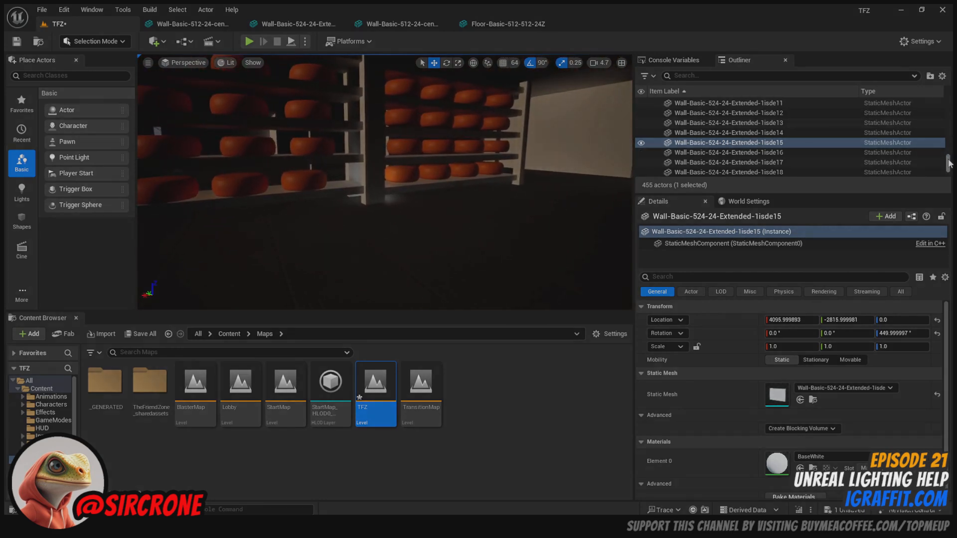
left_click_drag(948, 163, 953, 97)
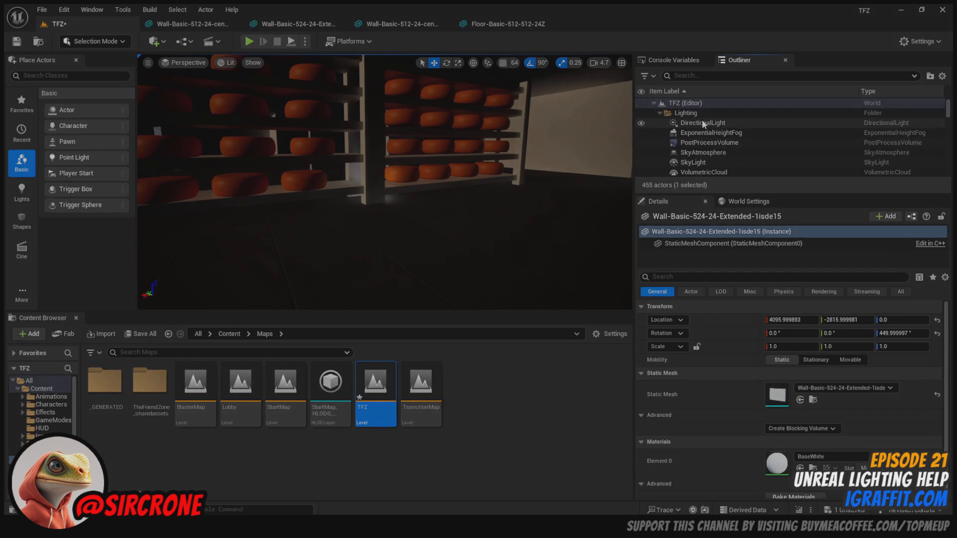